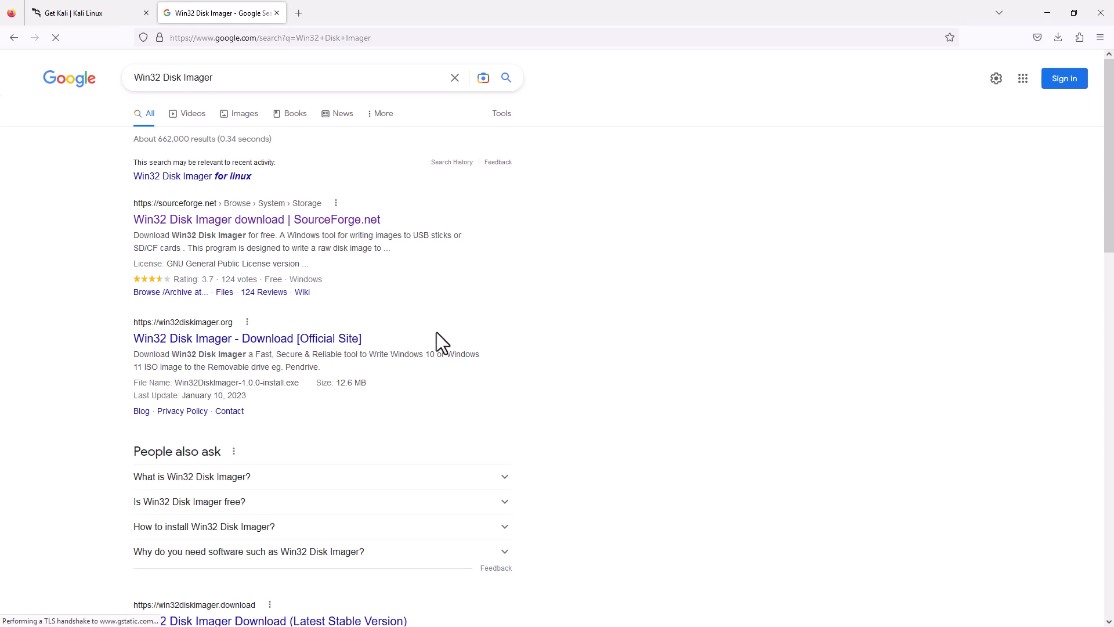
Download the Win32 Disk Imager installer from its SourceForge page.
left_click(276, 222)
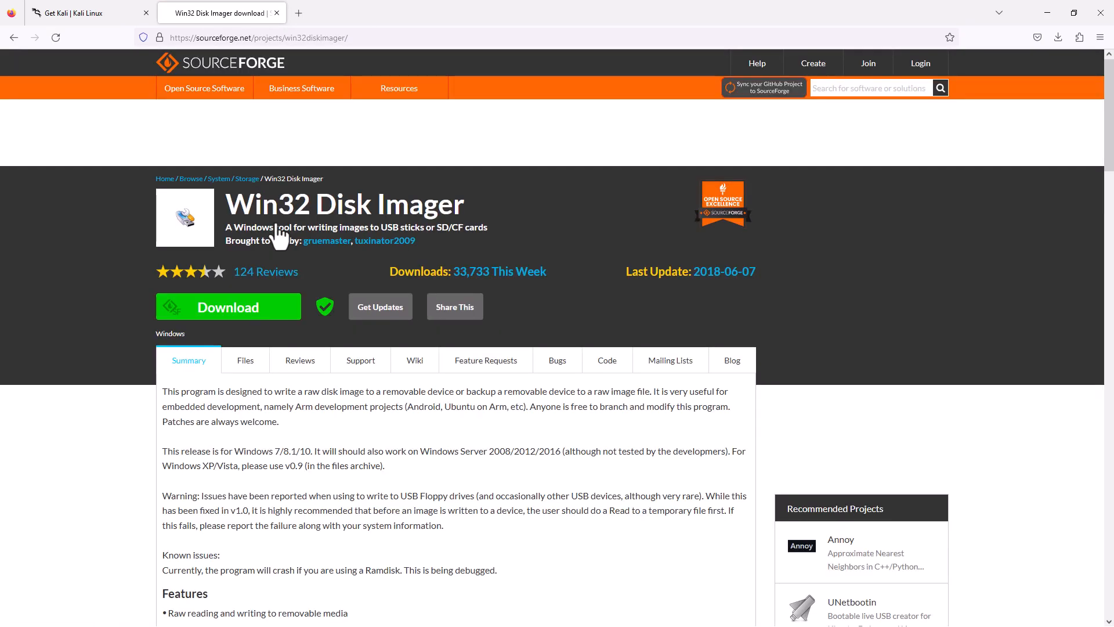
left_click(271, 310)
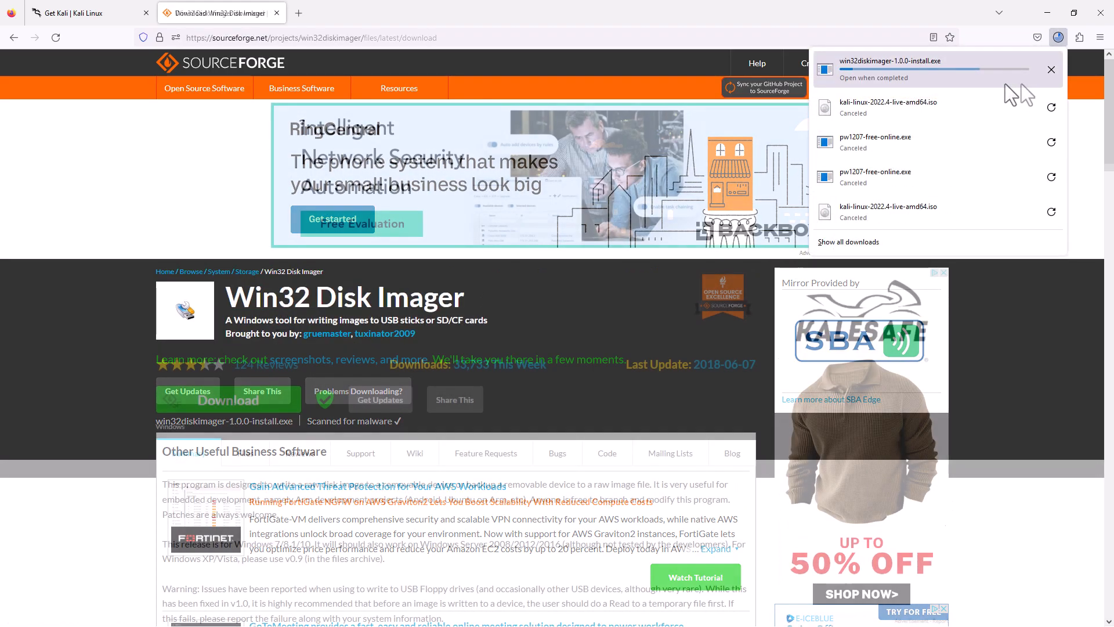
left_click(89, 106)
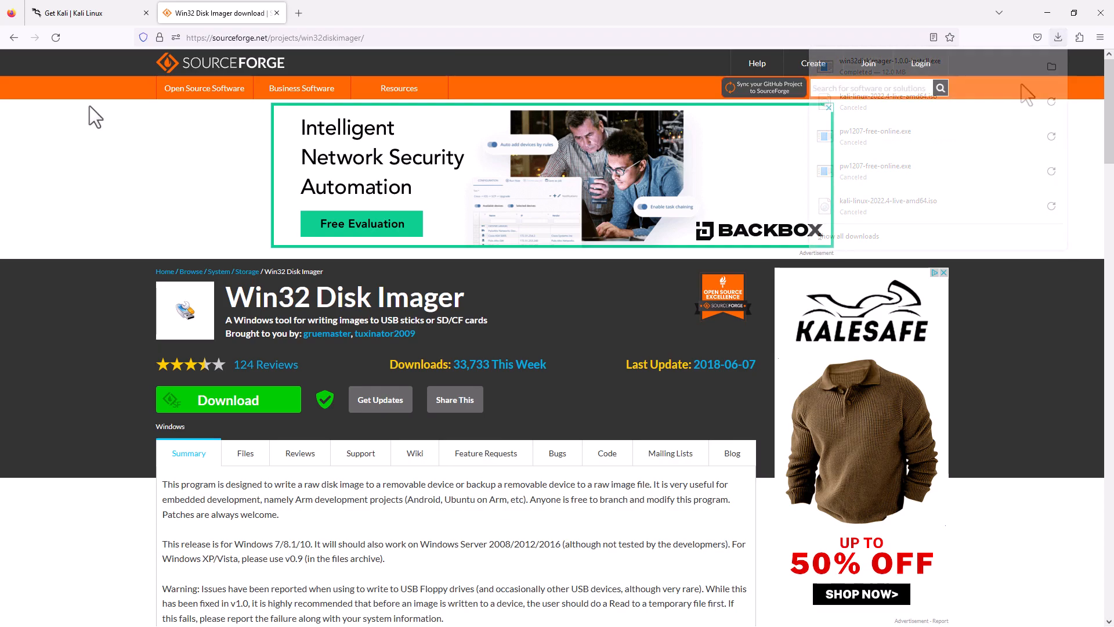
Download the MiniTool Partition Wizard Free installer from partitionwizard.com in a new tab.
key("ctrl+t")
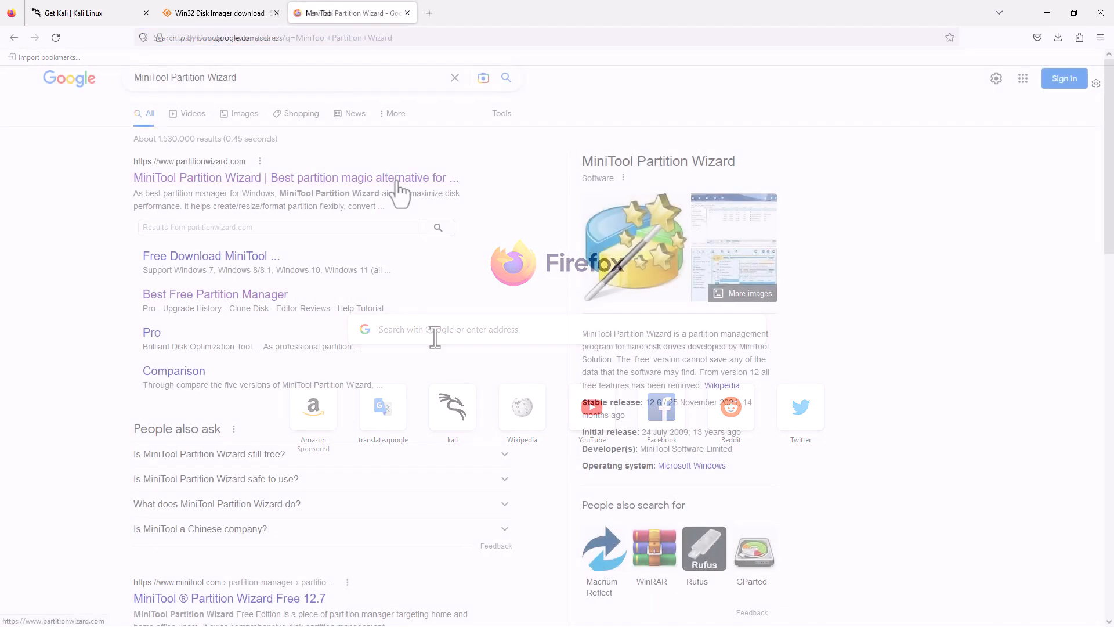
left_click(266, 77)
key("Return")
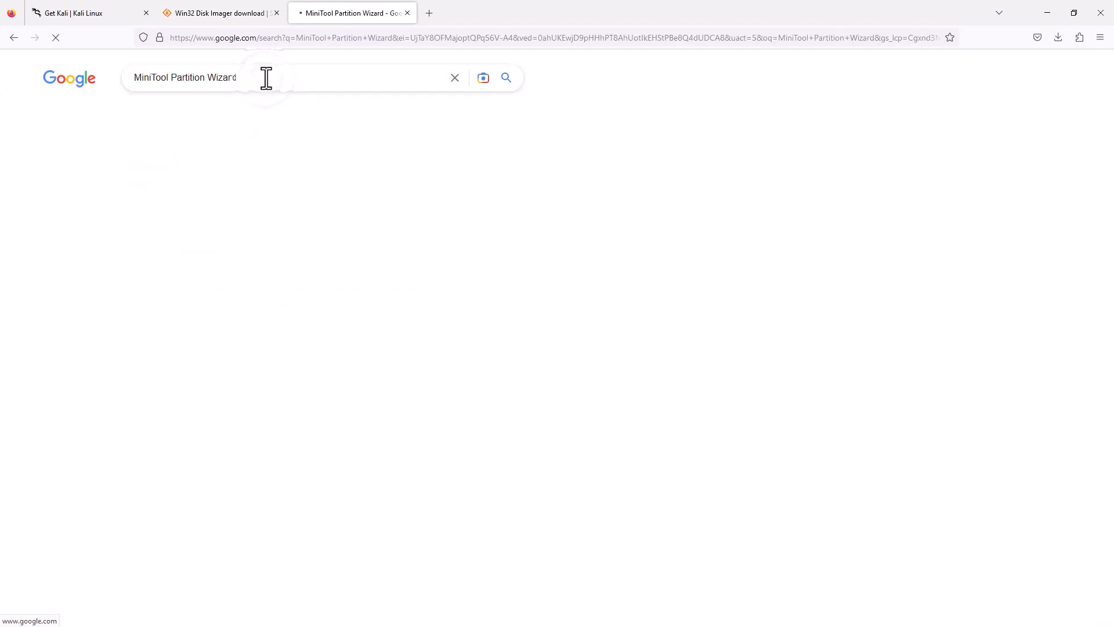
left_click(348, 179)
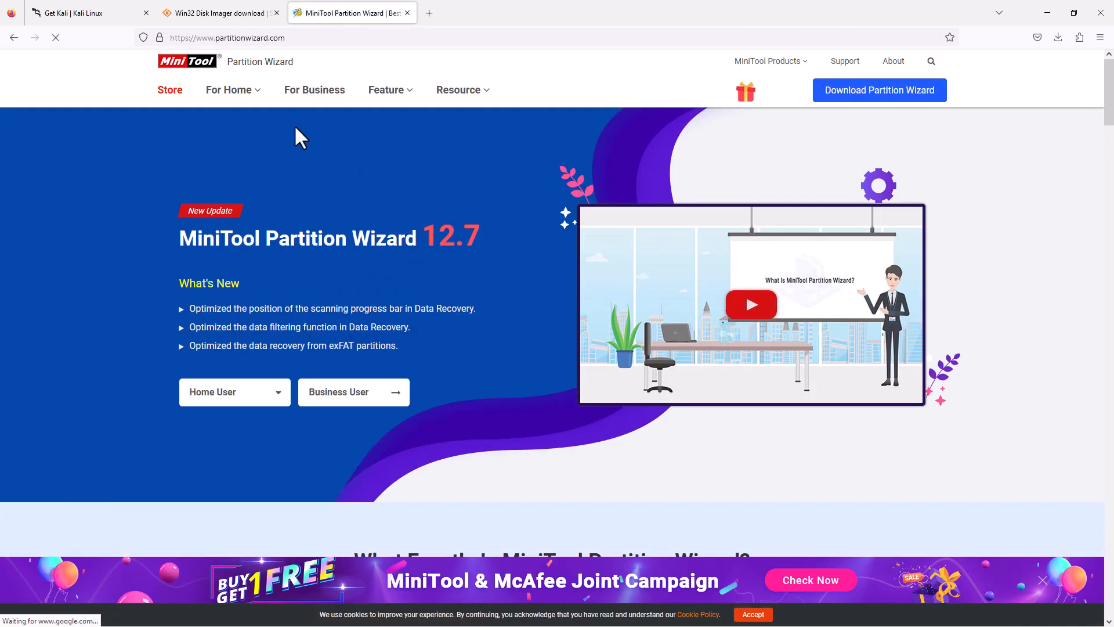
mouse_move(264, 98)
left_click(253, 129)
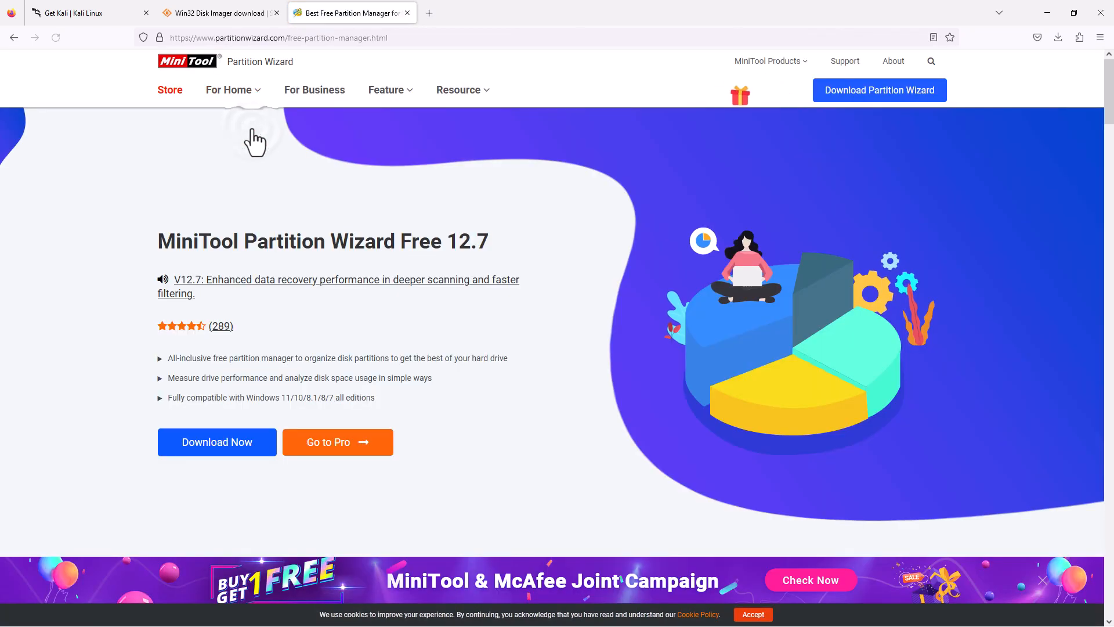
left_click(227, 444)
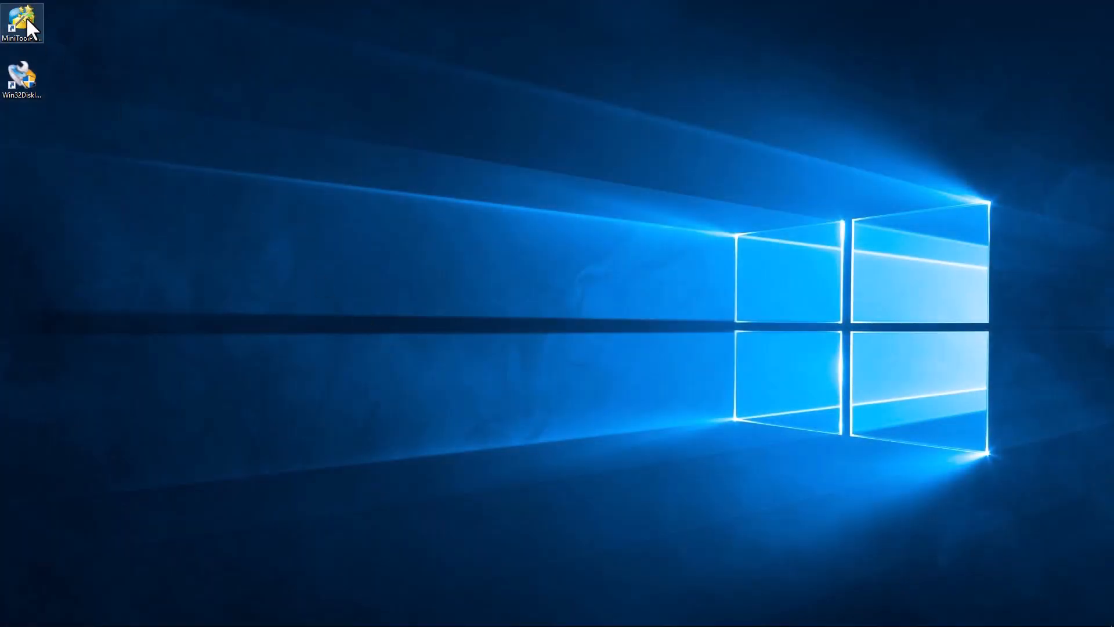
double_click(27, 19)
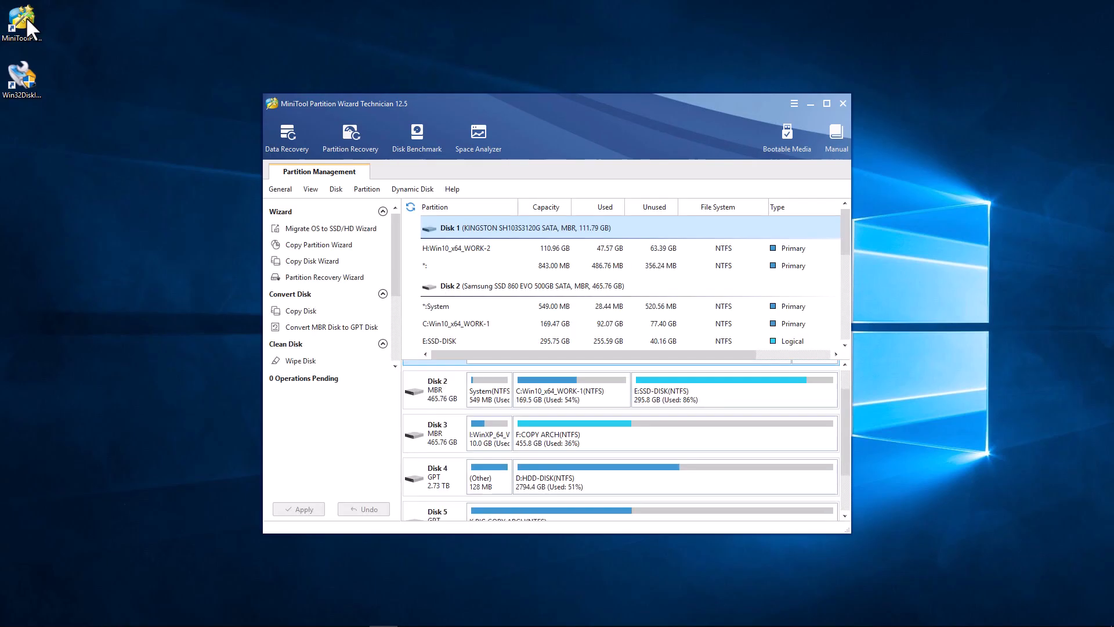
scroll(528, 473, "down", 2)
left_click(571, 510)
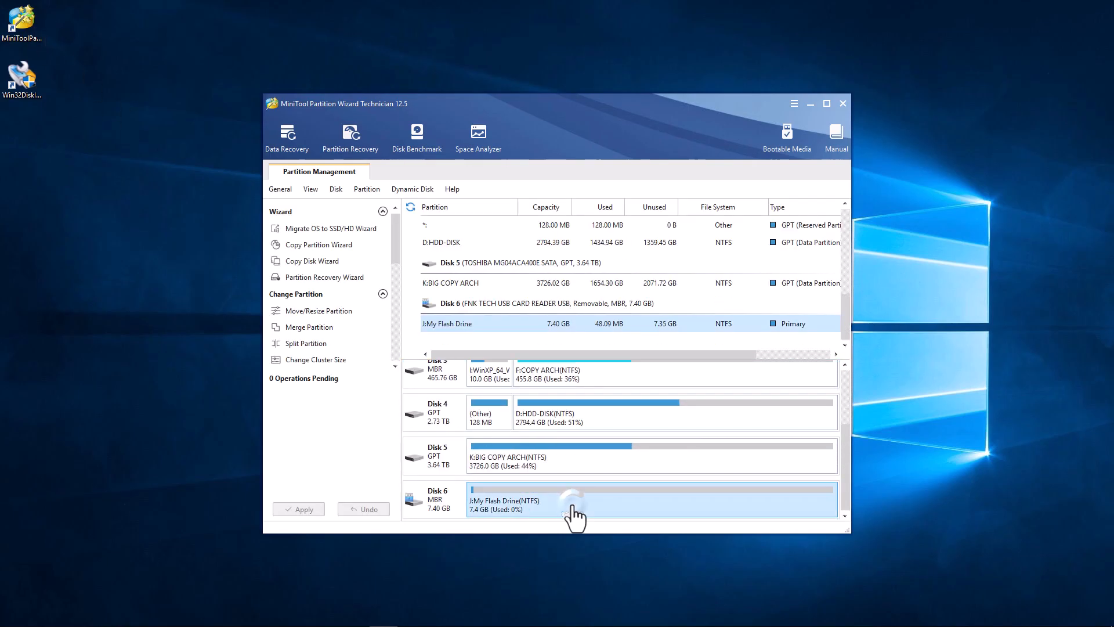
left_click(626, 512)
left_click(842, 105)
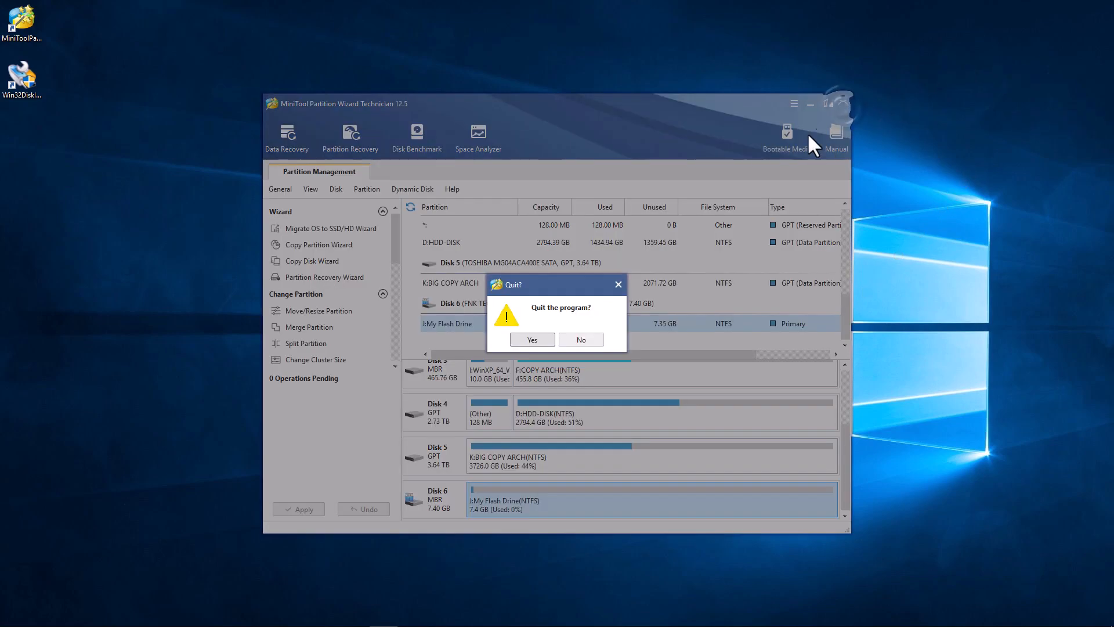
left_click(537, 343)
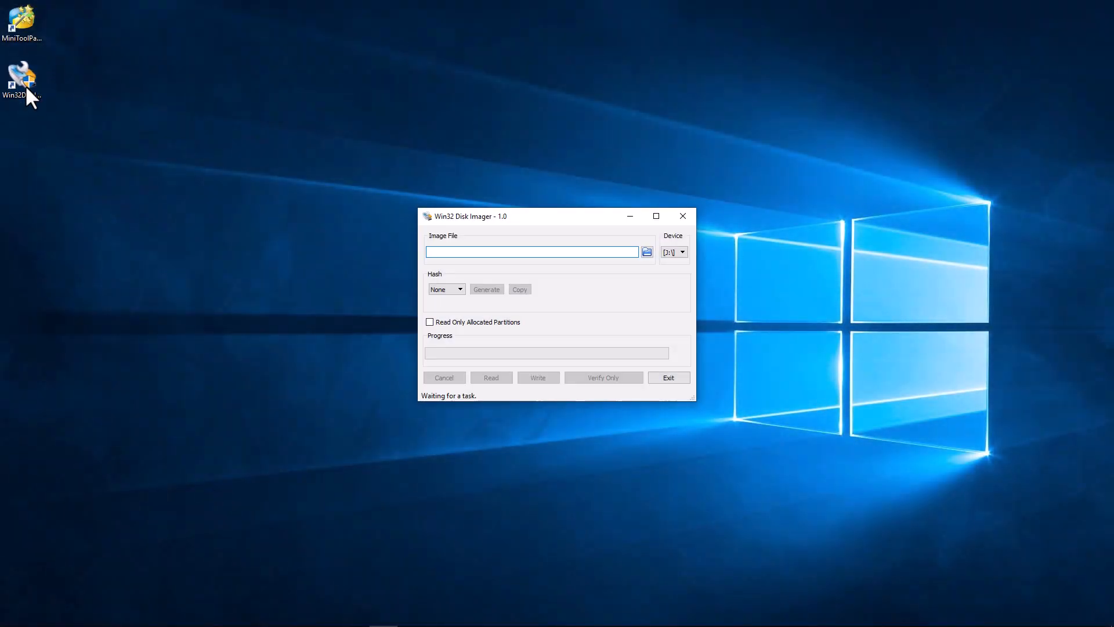
Write kali-linux-2022.4-live-amd64.iso to flash drive J: and close Win32 Disk Imager.
left_click(647, 252)
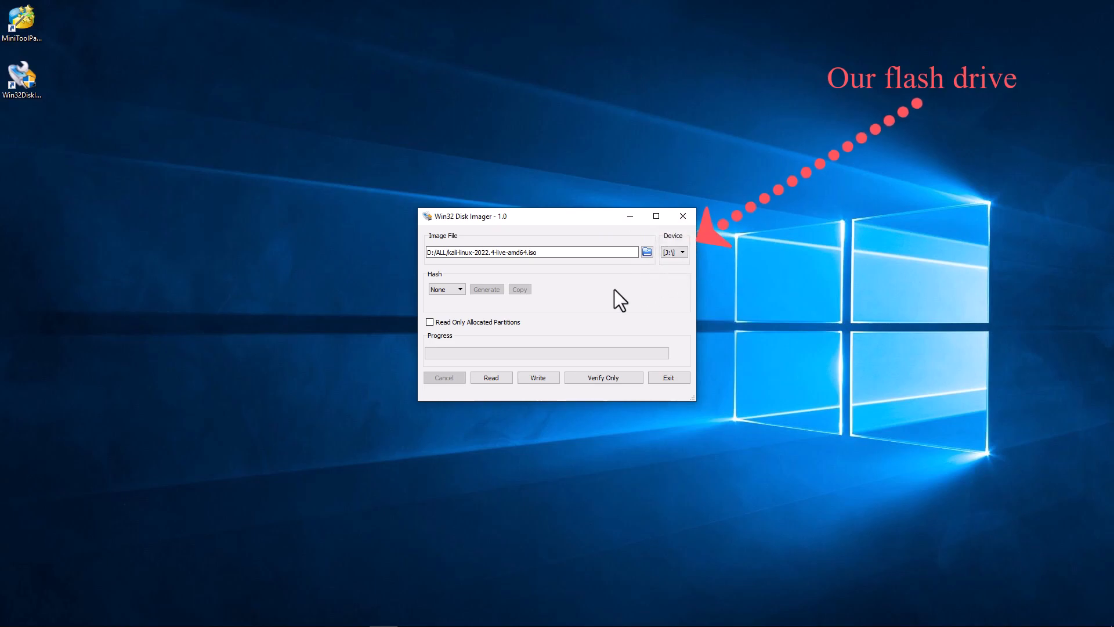
left_click(548, 379)
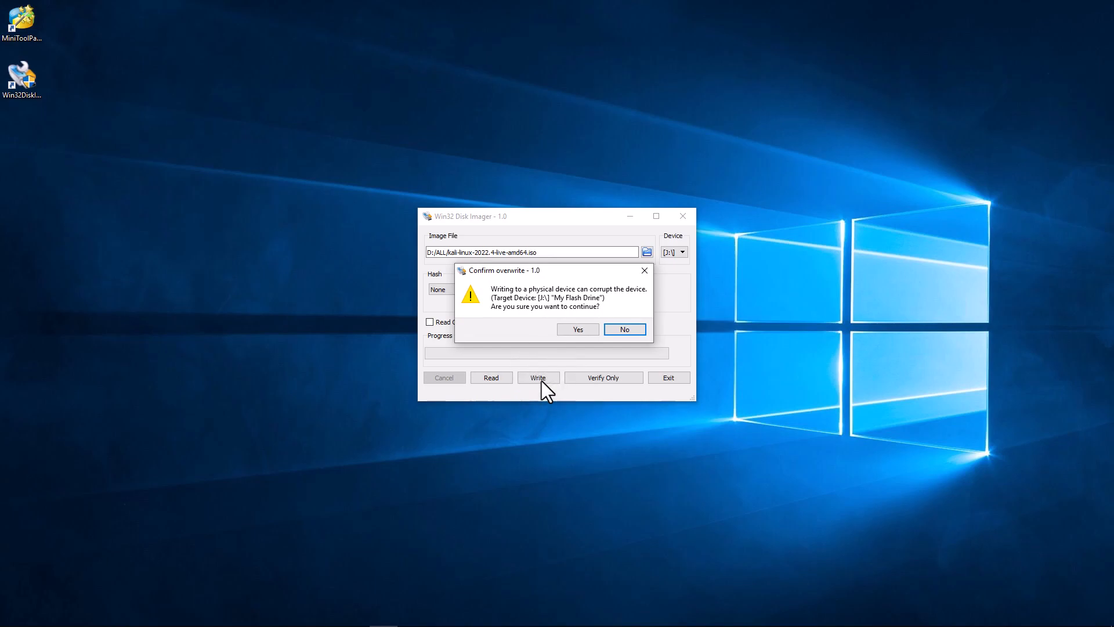
left_click(577, 328)
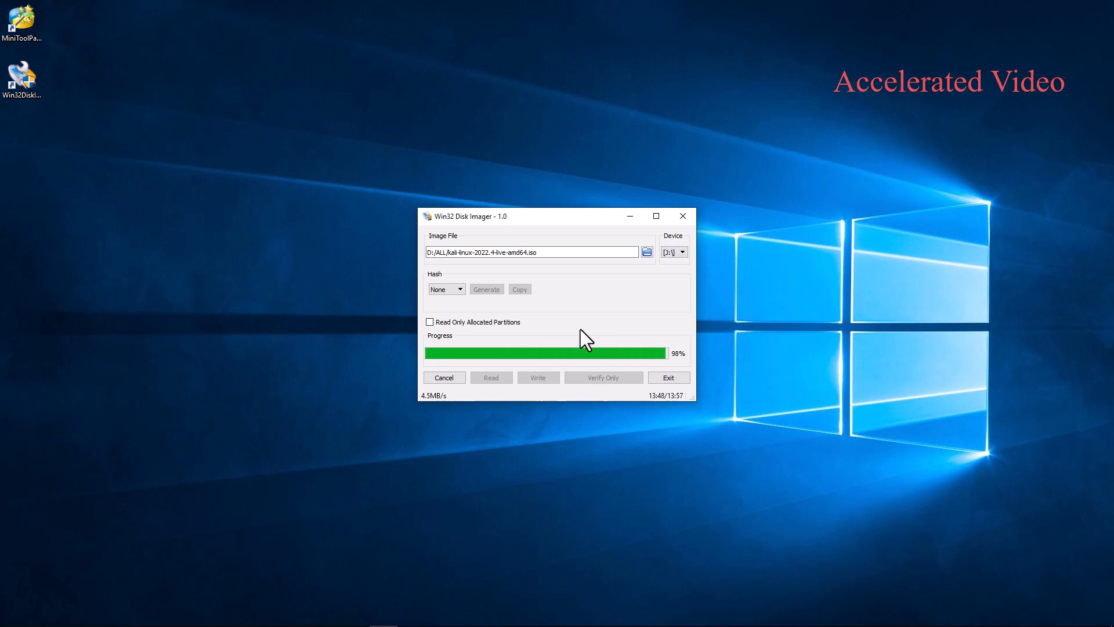
left_click(573, 325)
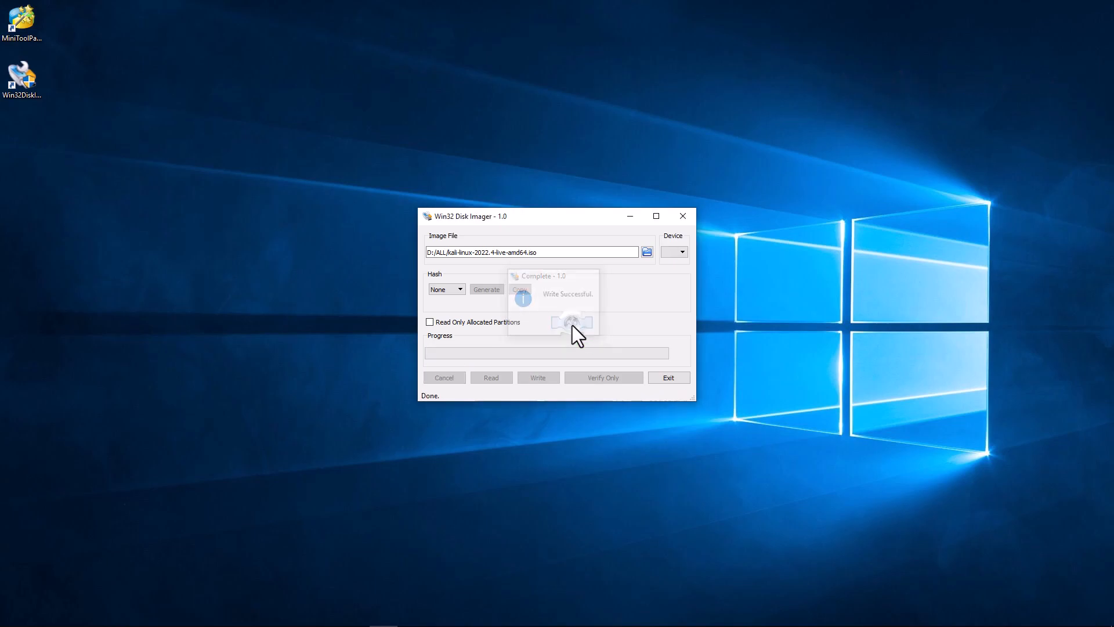
left_click(683, 214)
double_click(30, 12)
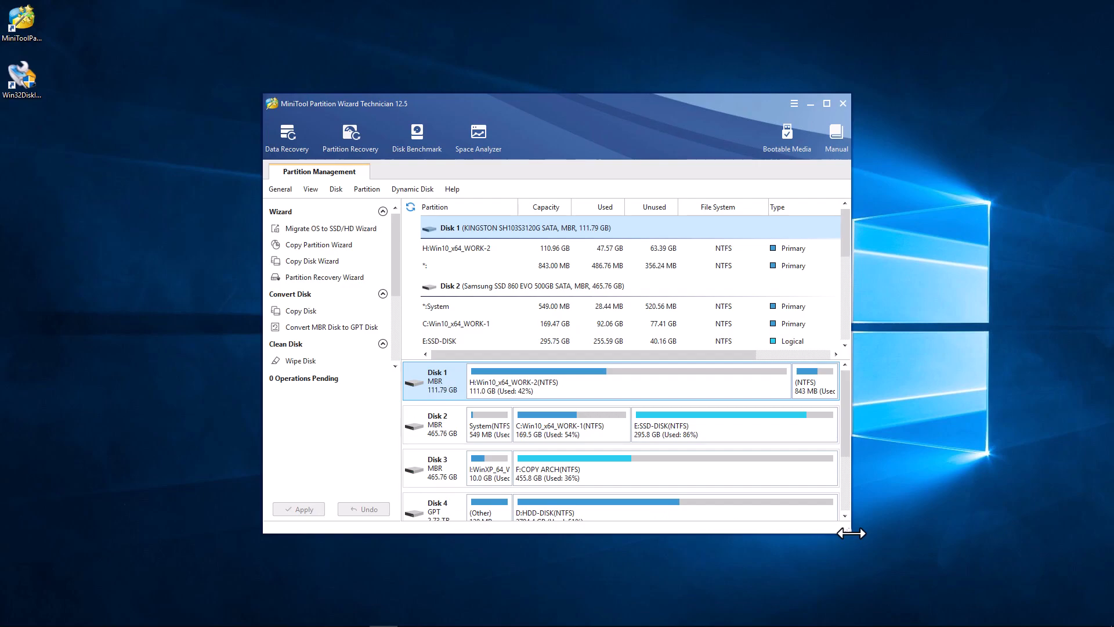
Enlarge the MiniTool window and open the actions menu for Disk 6's 3.6 GB unallocated space.
left_click_drag(850, 531, 883, 574)
left_click(614, 554)
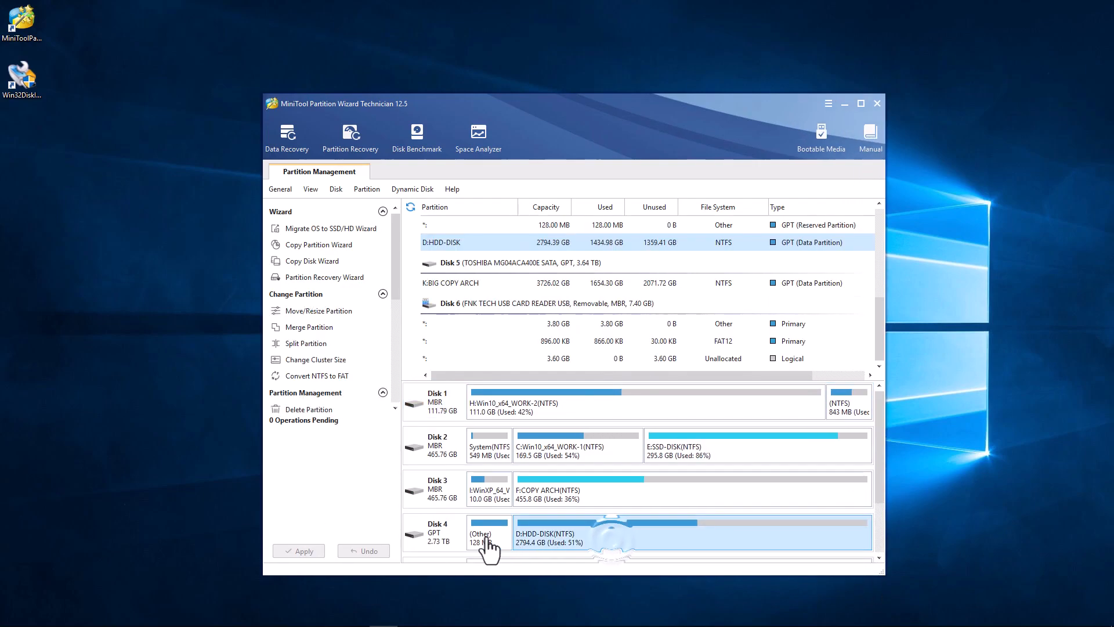
scroll(490, 548, "down", 3)
left_click(538, 549)
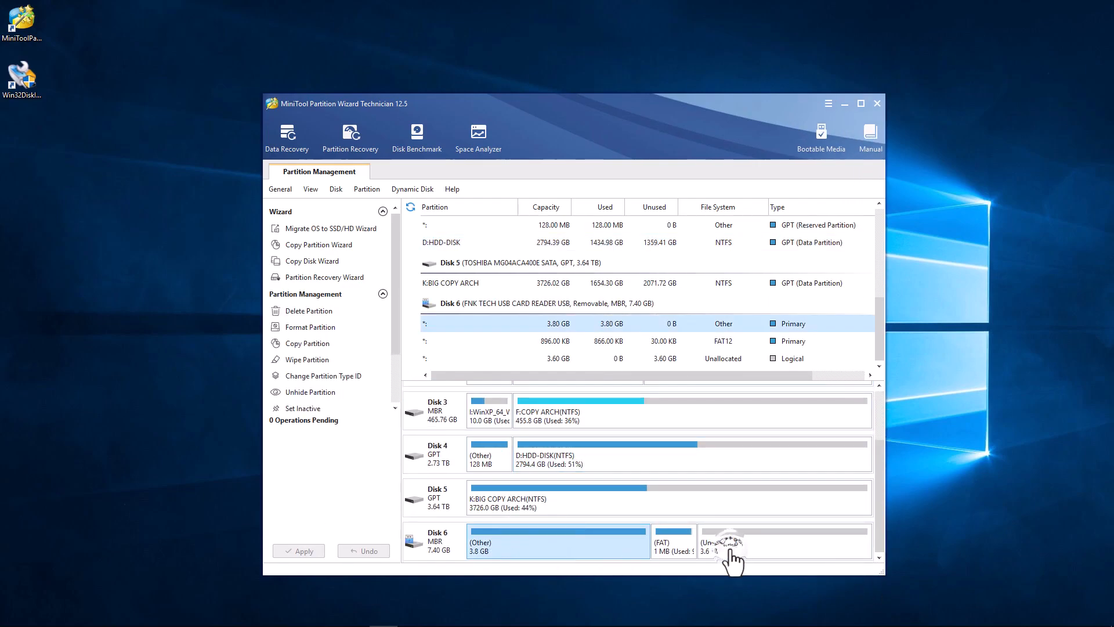
left_click(730, 554)
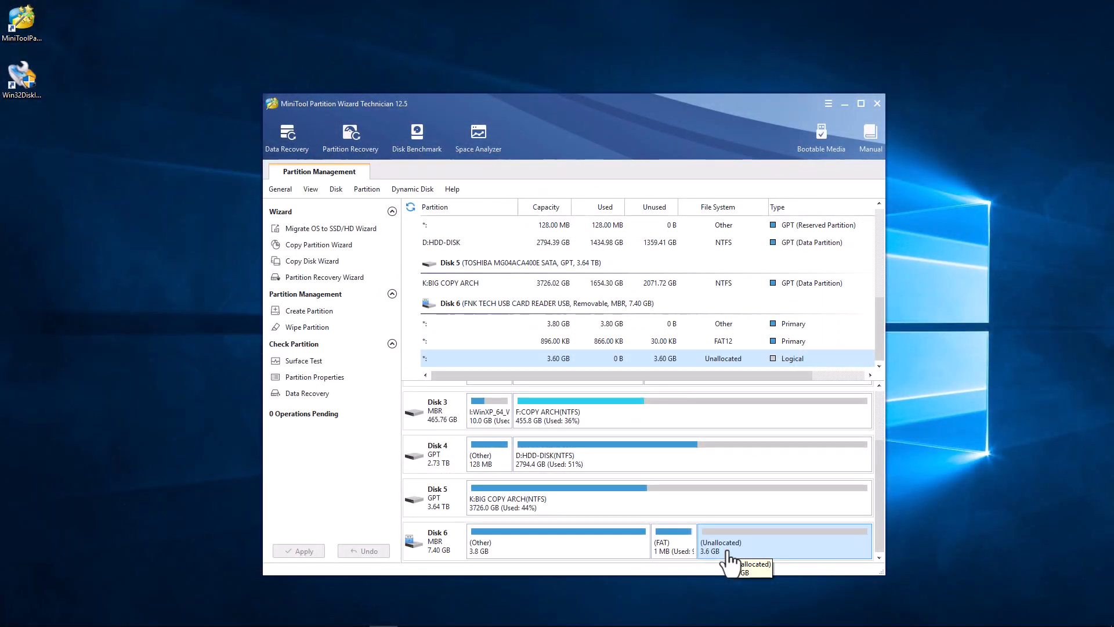
right_click(729, 558)
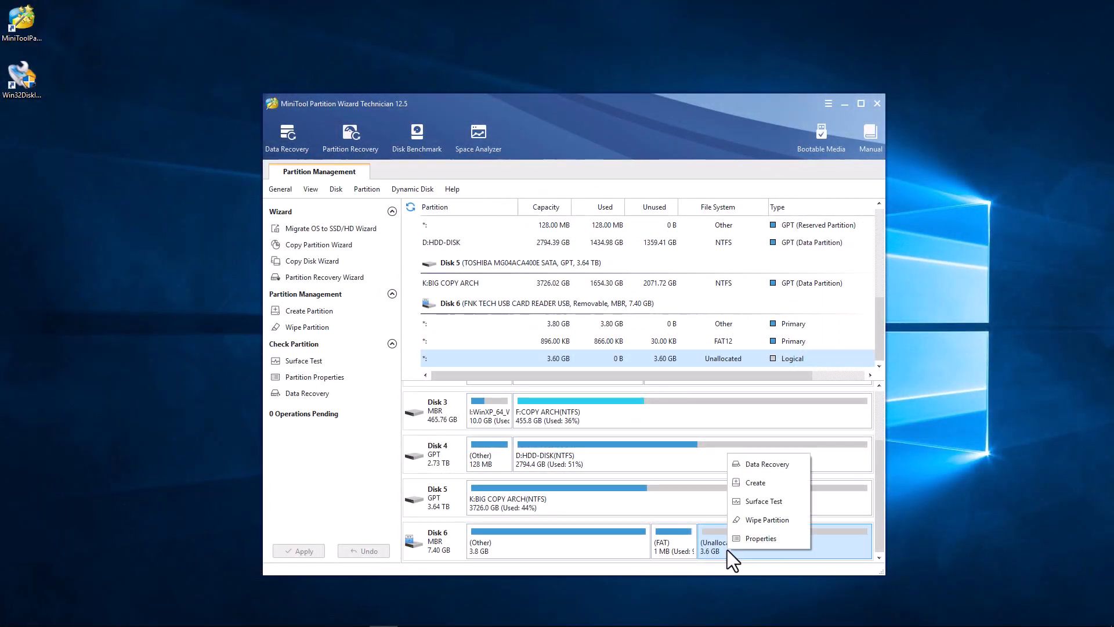
Create a 3.6 GB Ext4 partition labelled 'persistence' in the unallocated space.
left_click(748, 501)
left_click(551, 363)
type("persistence")
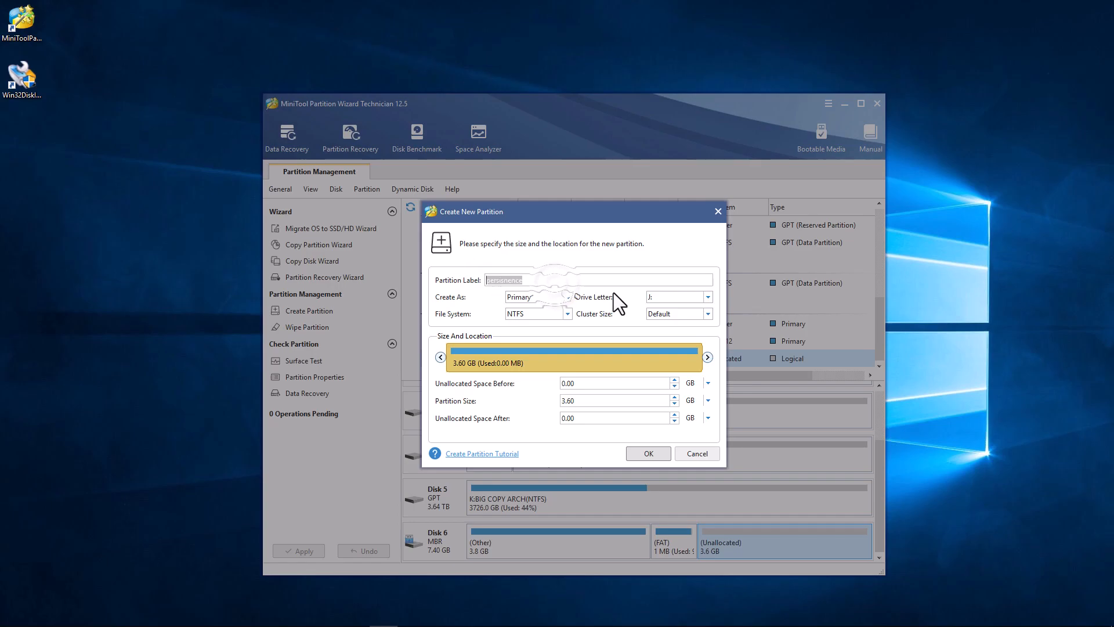
left_click(567, 314)
left_click(518, 375)
right_click(510, 280)
left_click(551, 369)
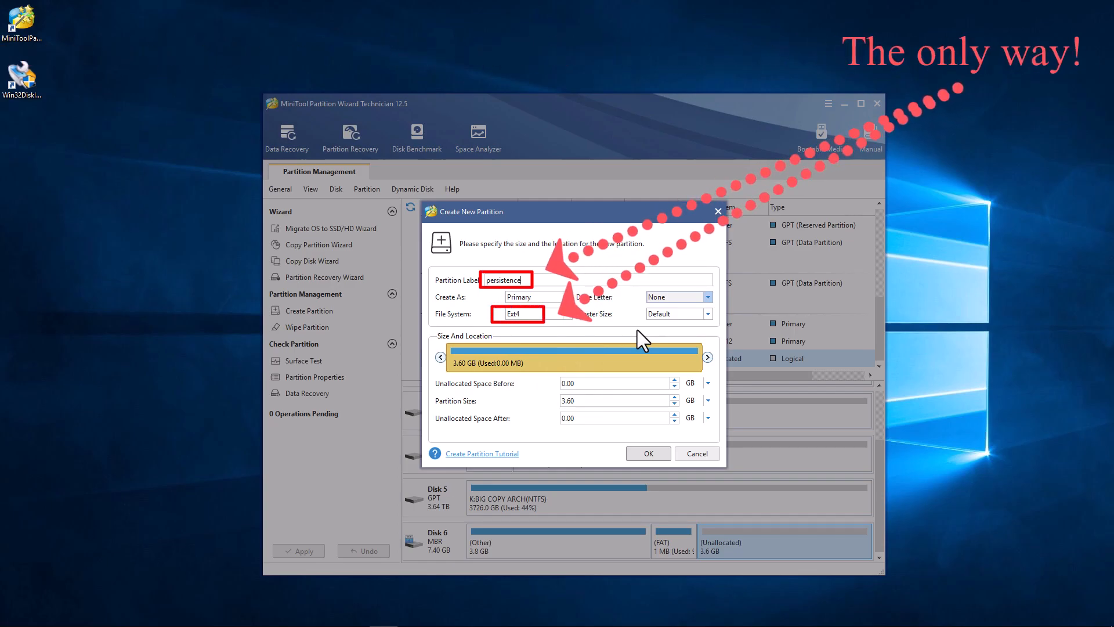
left_click(648, 453)
Apply the pending partition creation and quit MiniTool Partition Wizard.
left_click(309, 550)
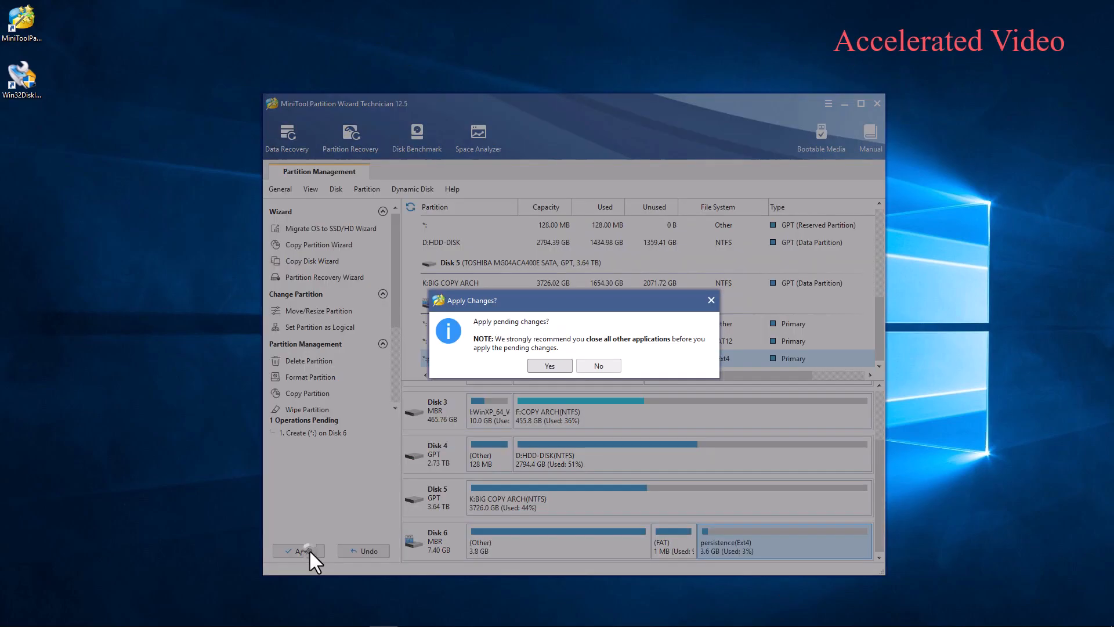
left_click(560, 367)
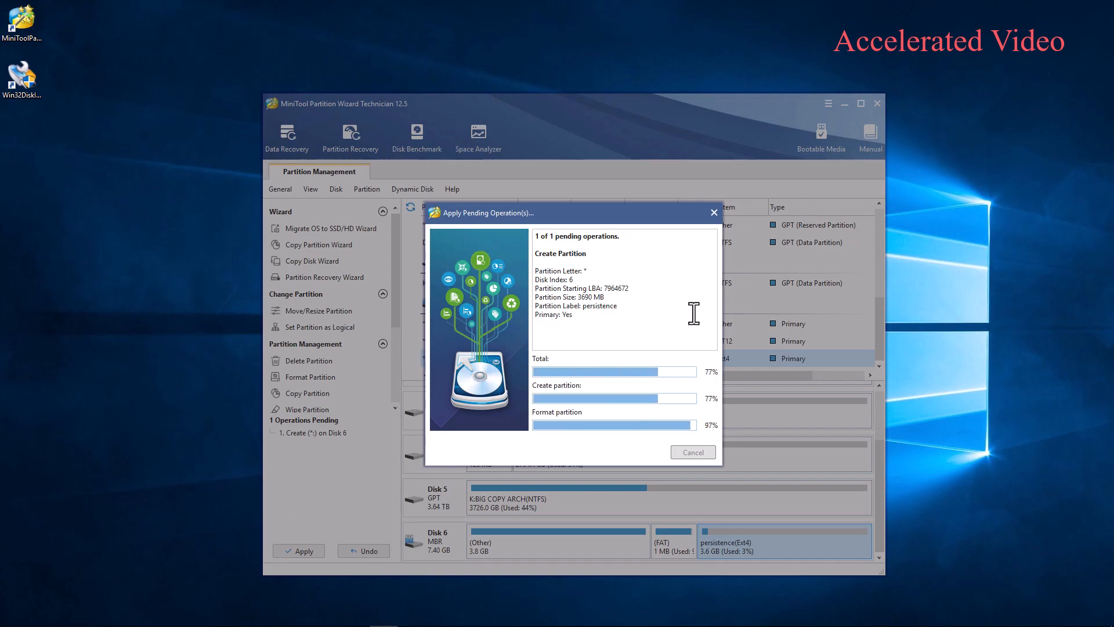
key("Return")
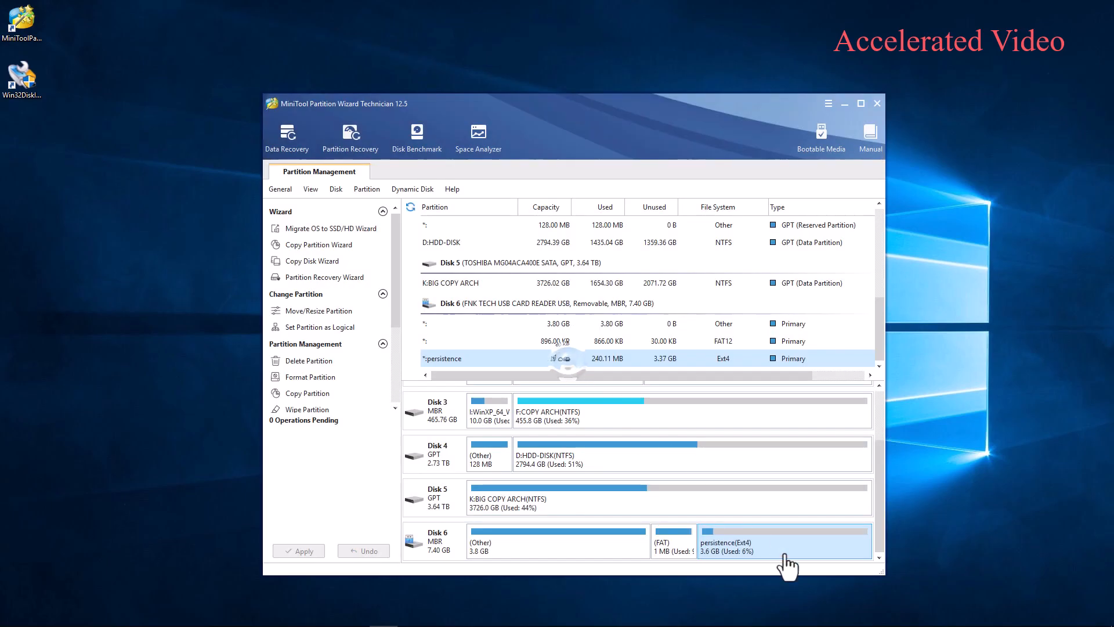
left_click(877, 103)
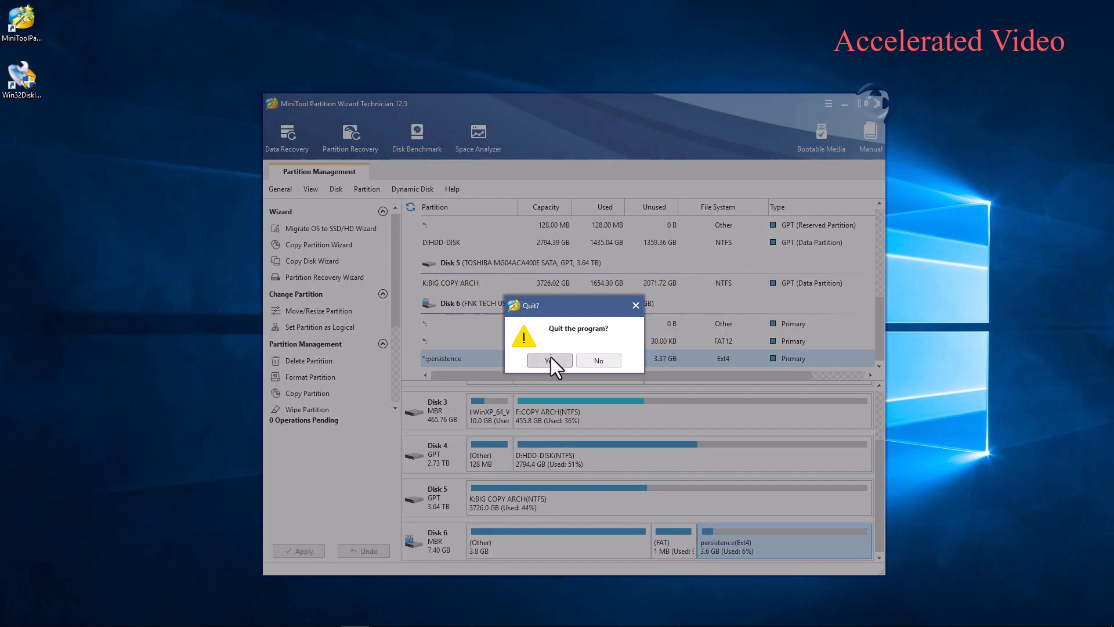
left_click(550, 358)
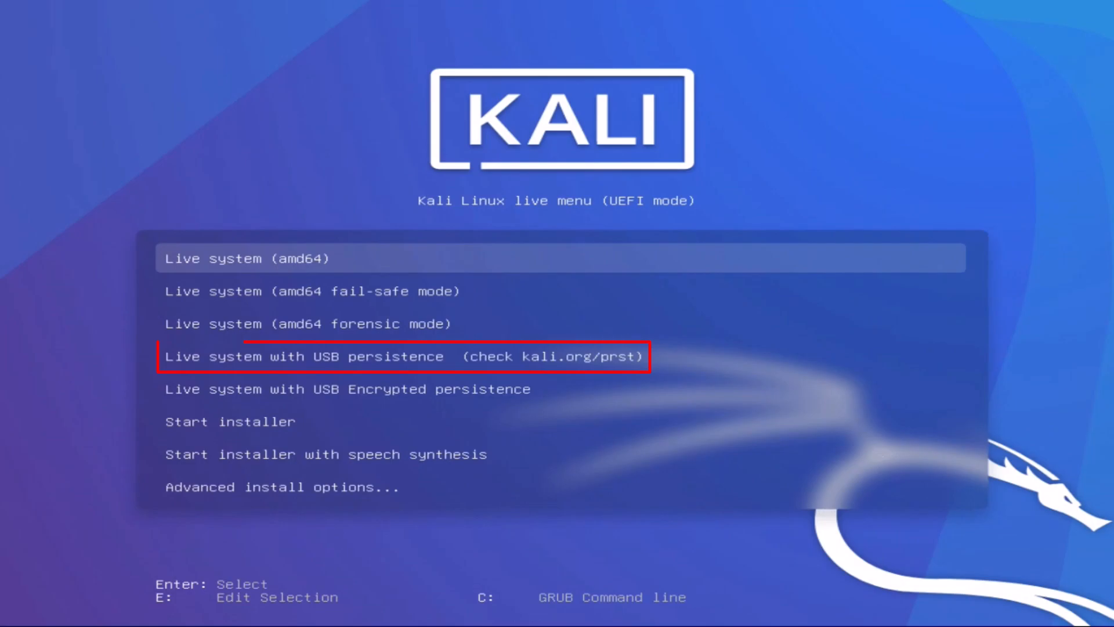
Boot the 'Live system with USB persistence' entry from the Kali boot menu.
key("Down")
key("Down")
key("Down")
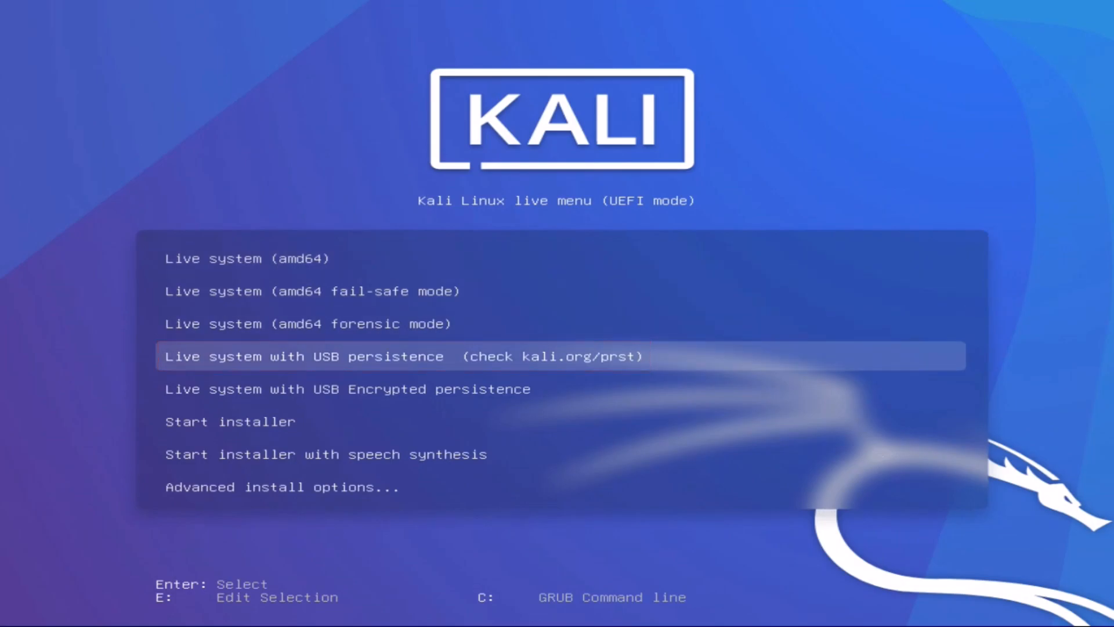
key("Return")
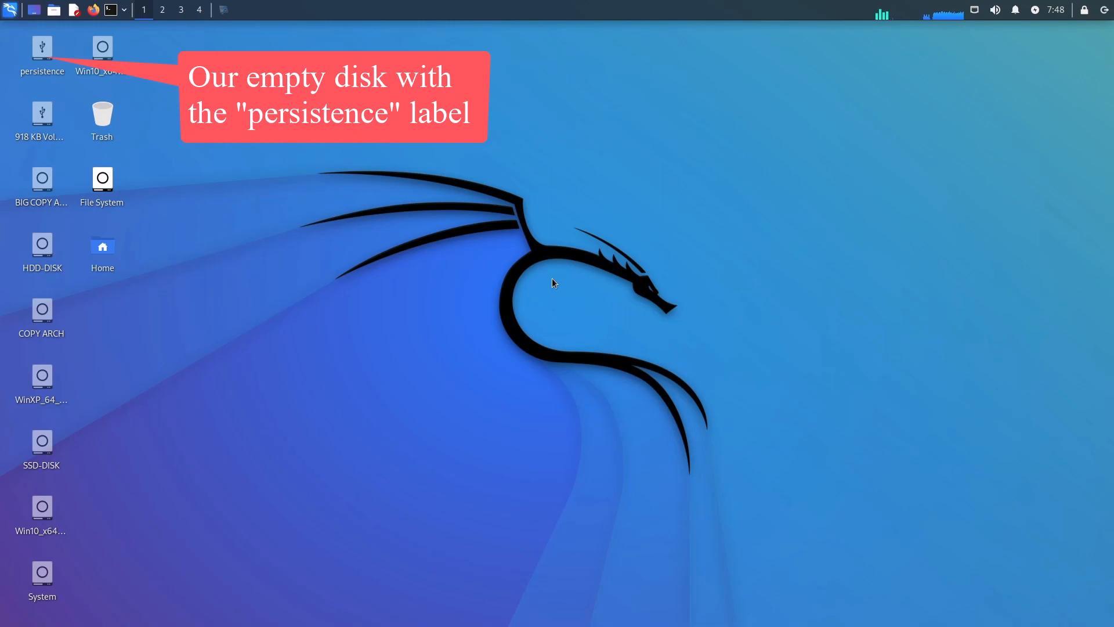
Open the persistence drive in Thunar with root privileges.
double_click(40, 62)
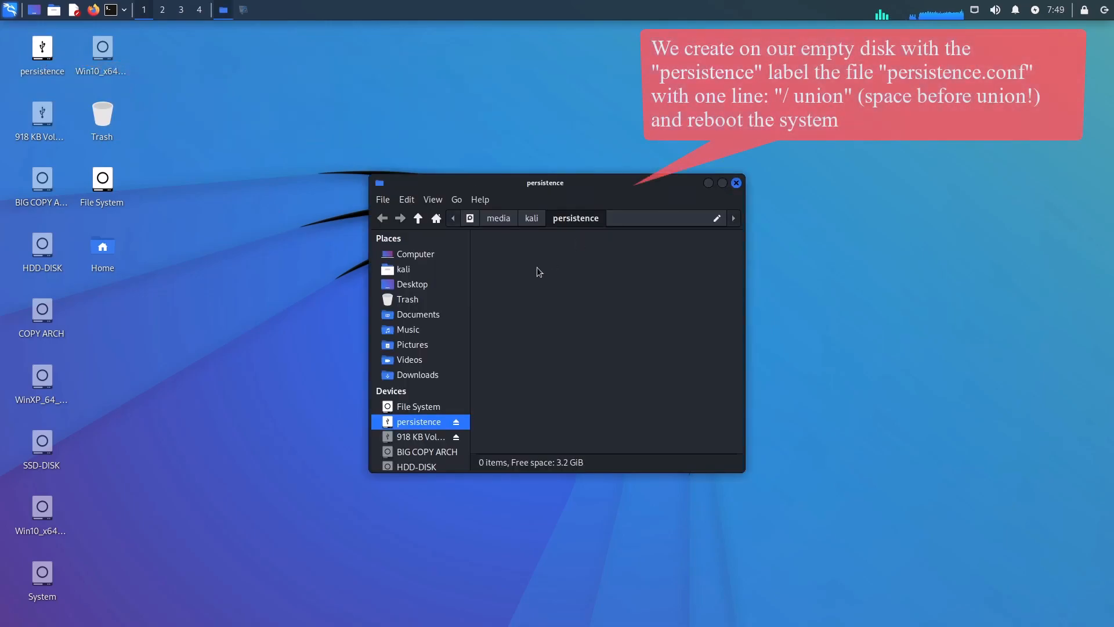
right_click(537, 267)
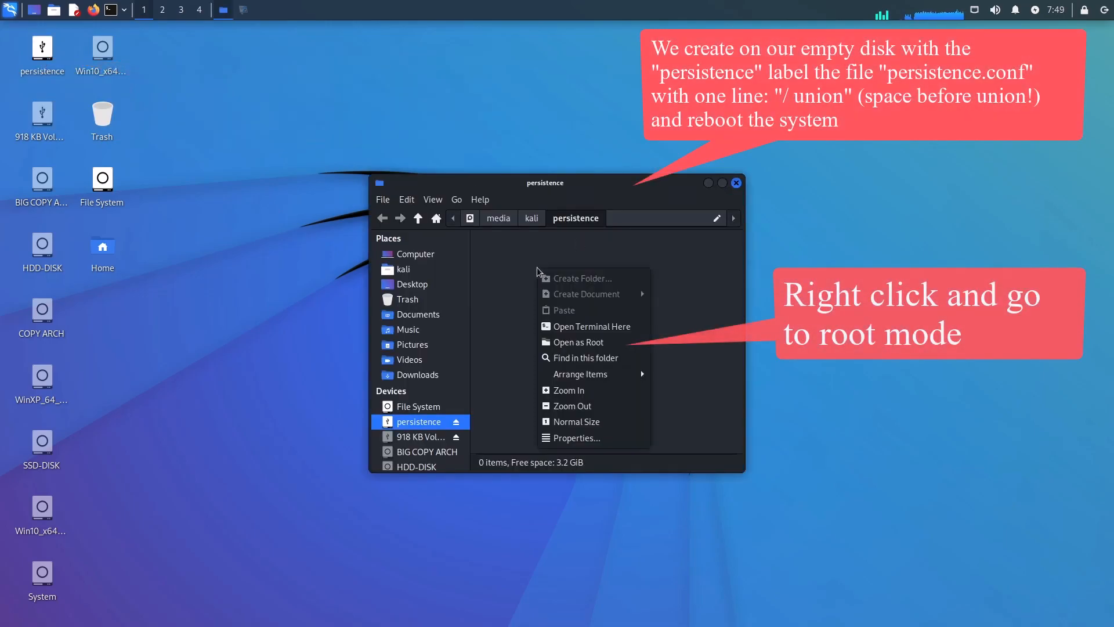
left_click(627, 344)
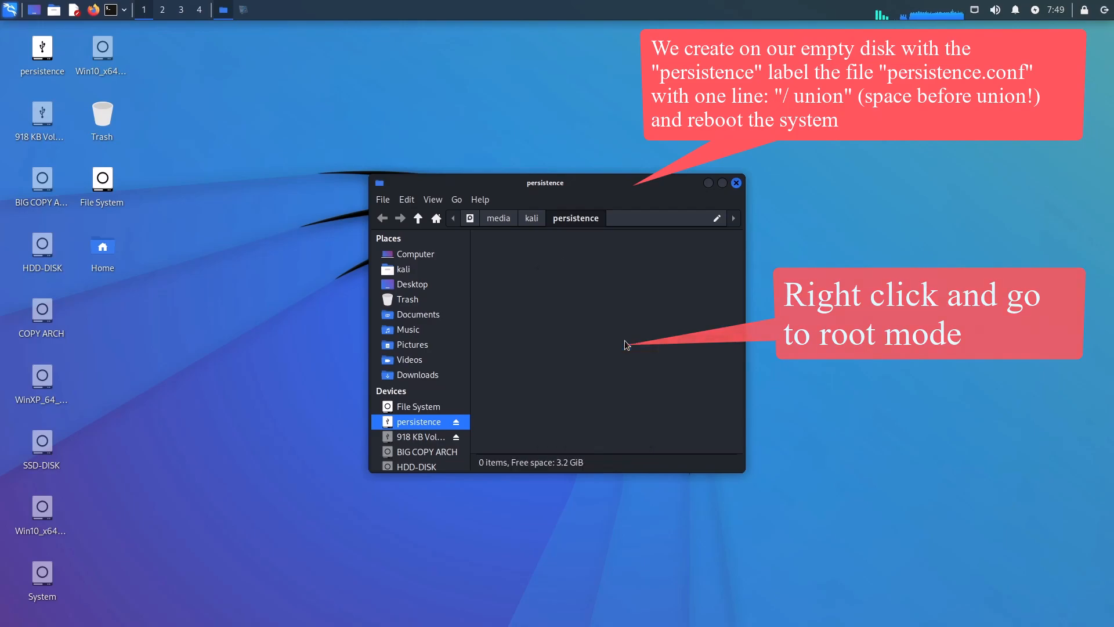
Create an empty persistence.conf file and open it to start typing '/ union'.
right_click(527, 271)
mouse_move(593, 299)
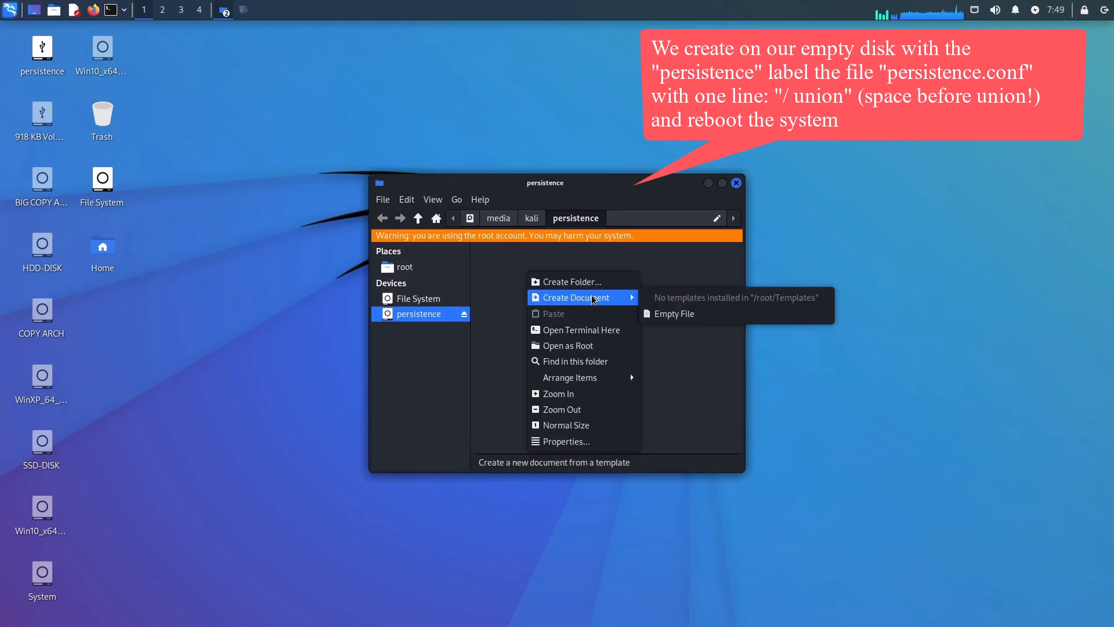
left_click(704, 319)
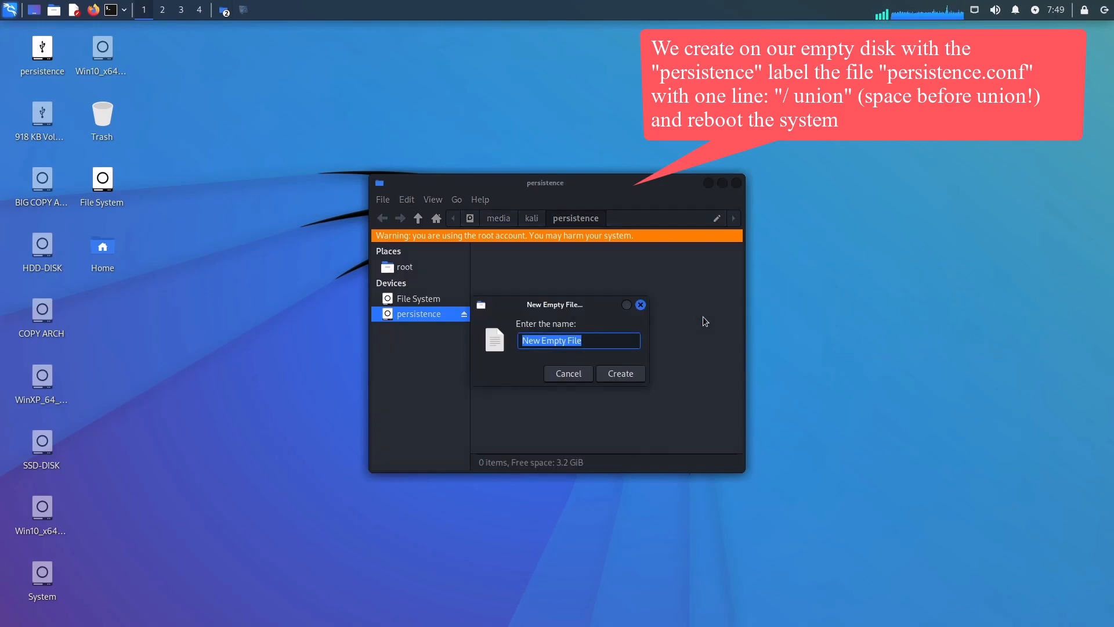
type("persistence.conf")
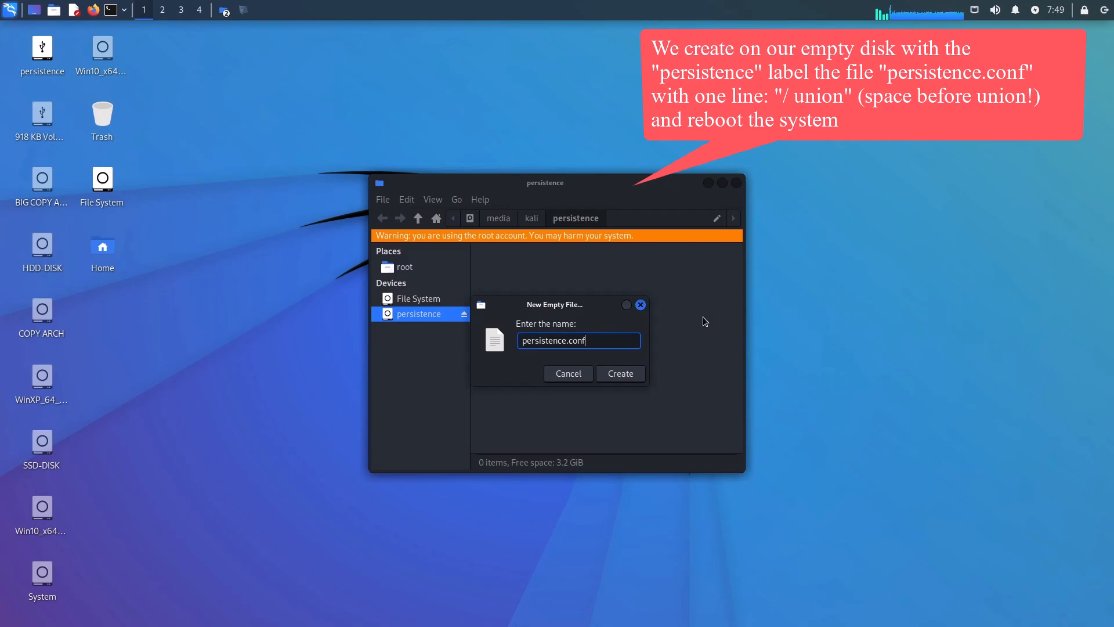
left_click(632, 375)
double_click(509, 273)
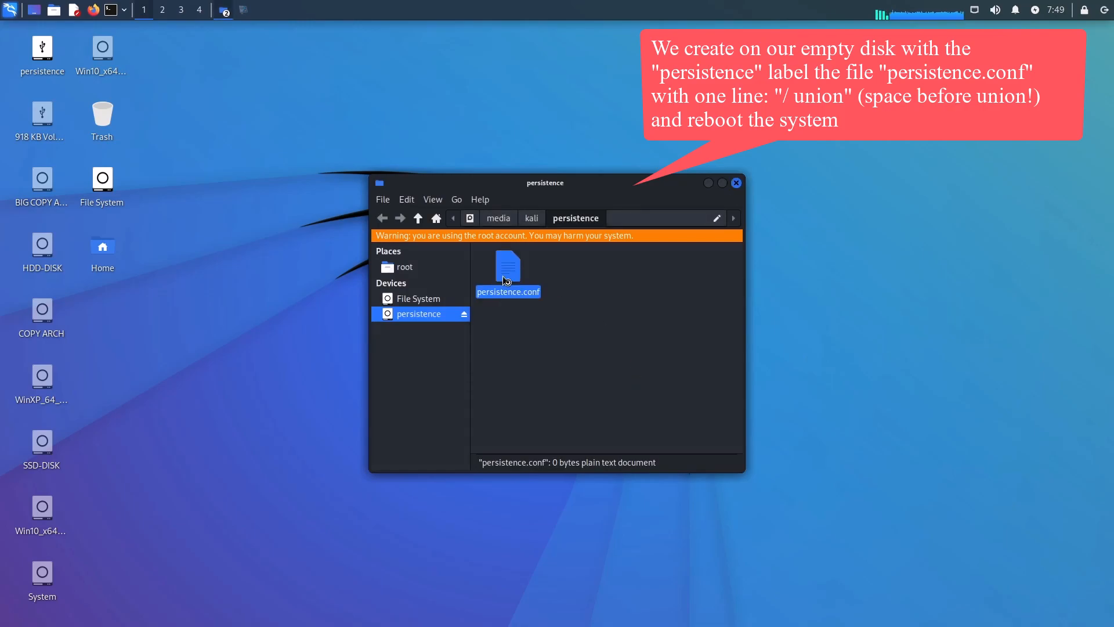
type("/ union")
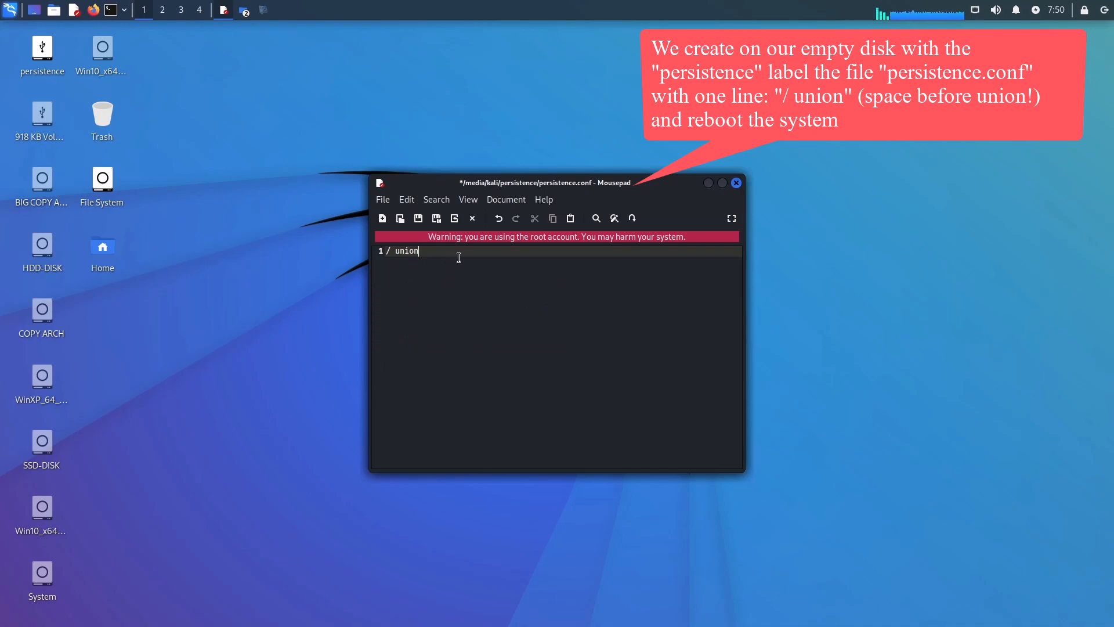
Save persistence.conf with the single line '/ union' and close Mousepad.
key("Return")
left_click(418, 220)
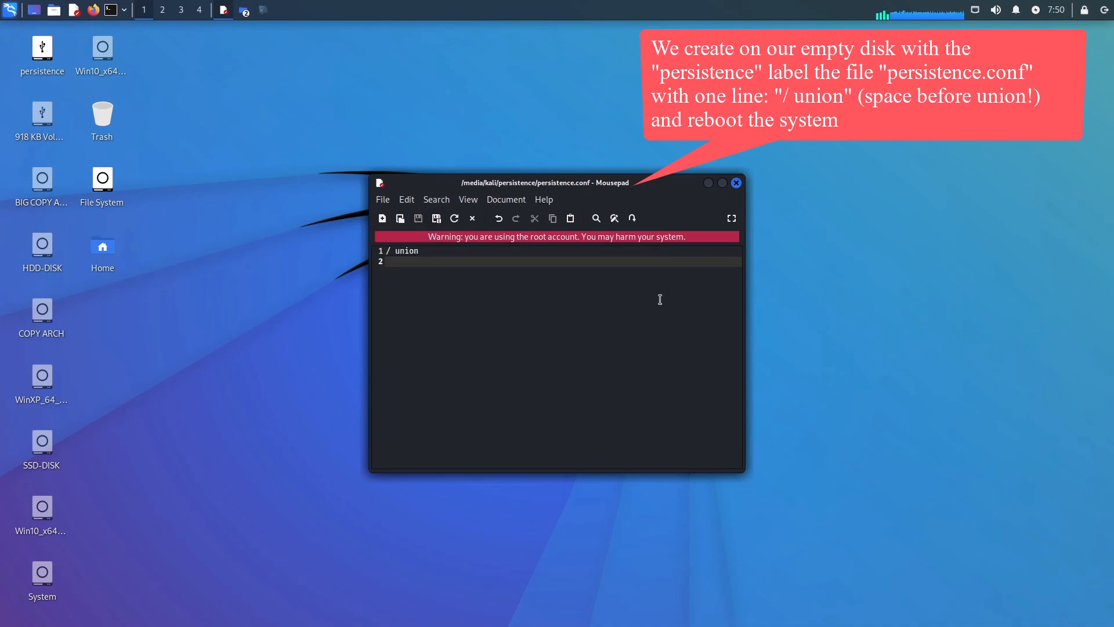
key("BackSpace")
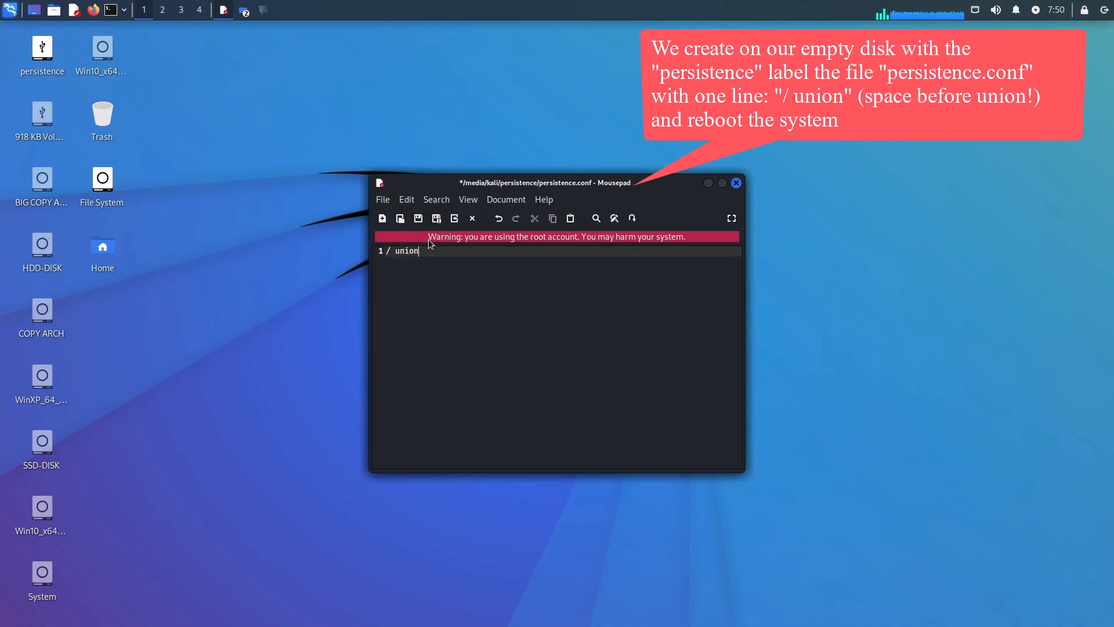
left_click(736, 183)
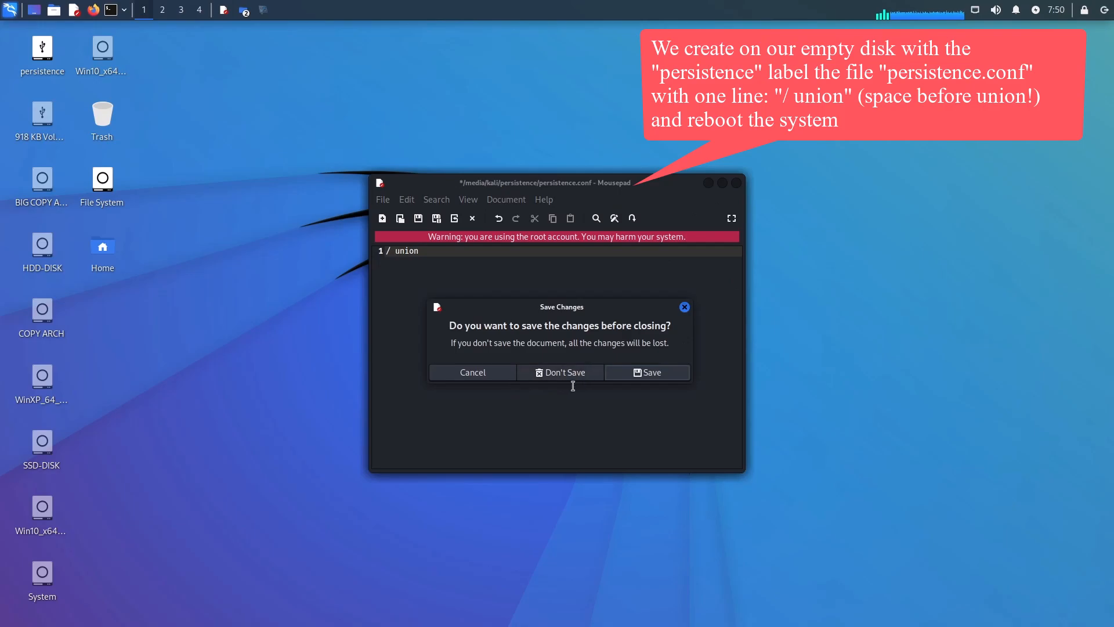
left_click(647, 374)
Reopen persistence.conf to verify its contents, then close it and the file manager.
double_click(513, 280)
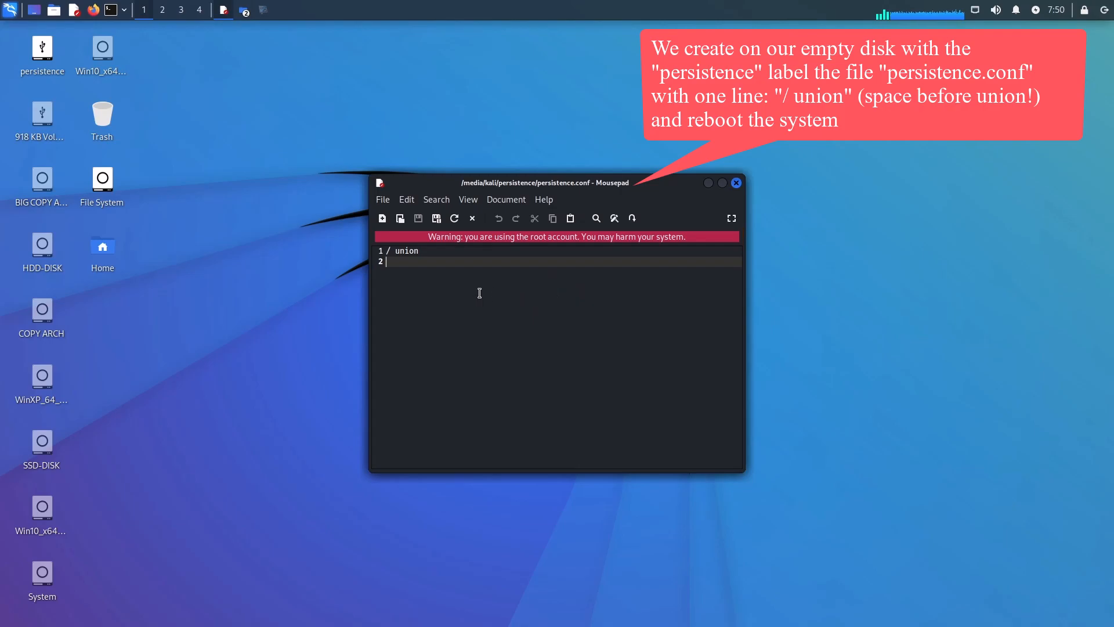
key("ctrl+w")
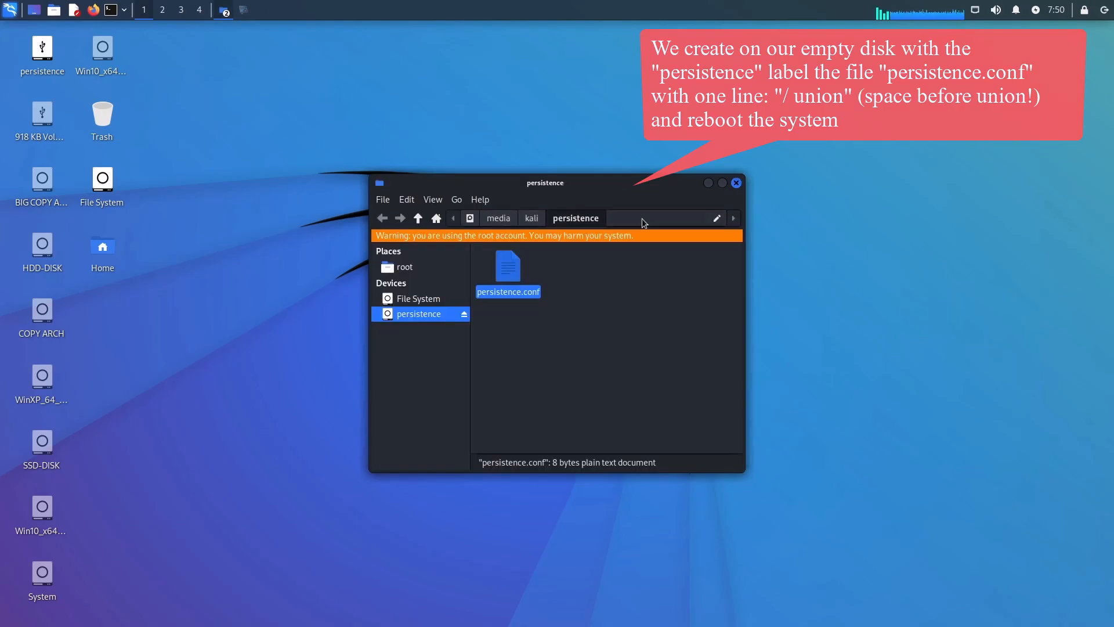
left_click(737, 184)
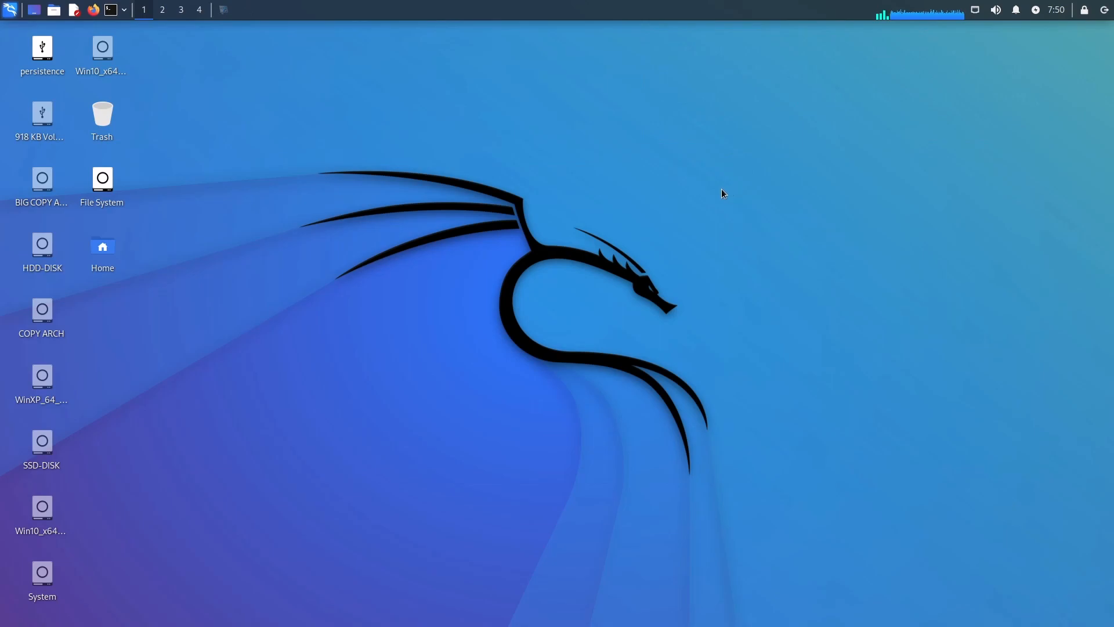
Restart Kali and boot back into 'Live system with USB persistence'.
left_click(1105, 10)
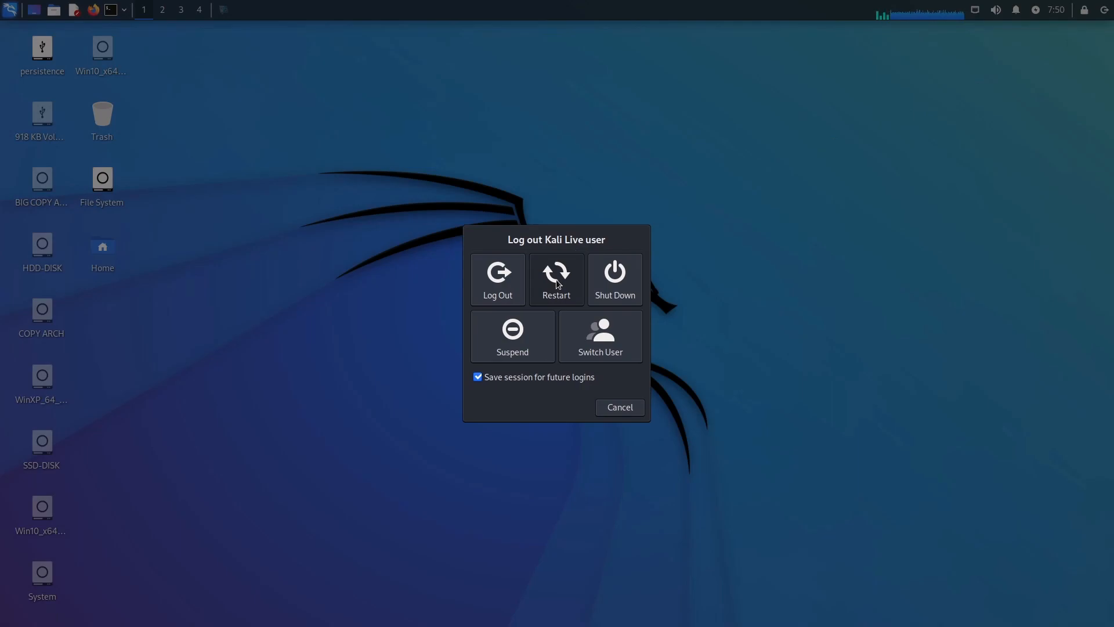
left_click(557, 277)
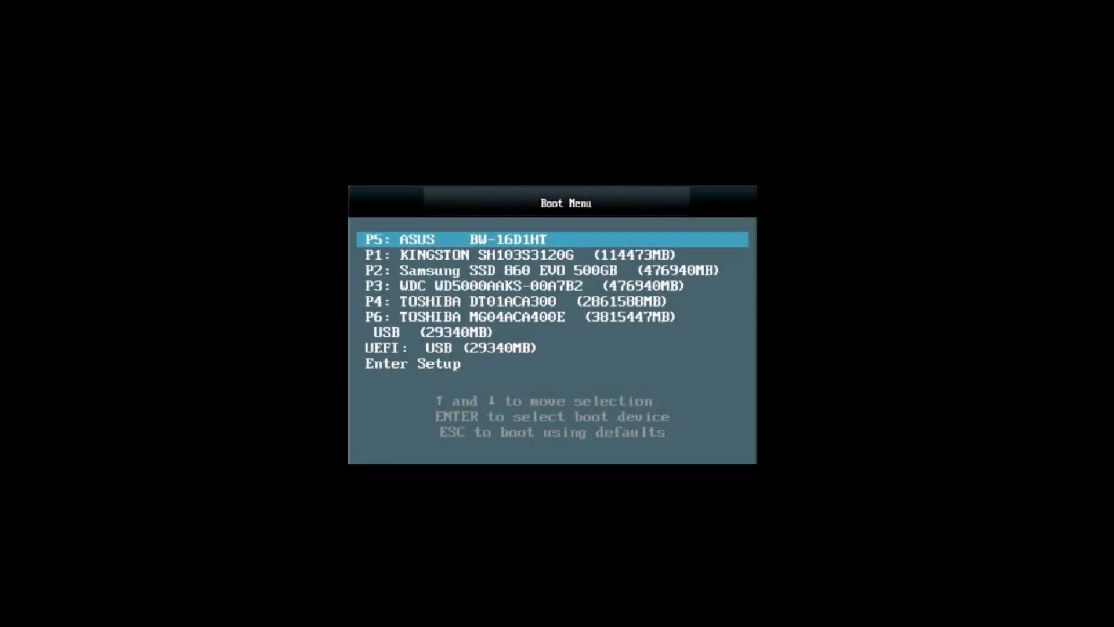
key("Down")
key("Down")
key("Down")
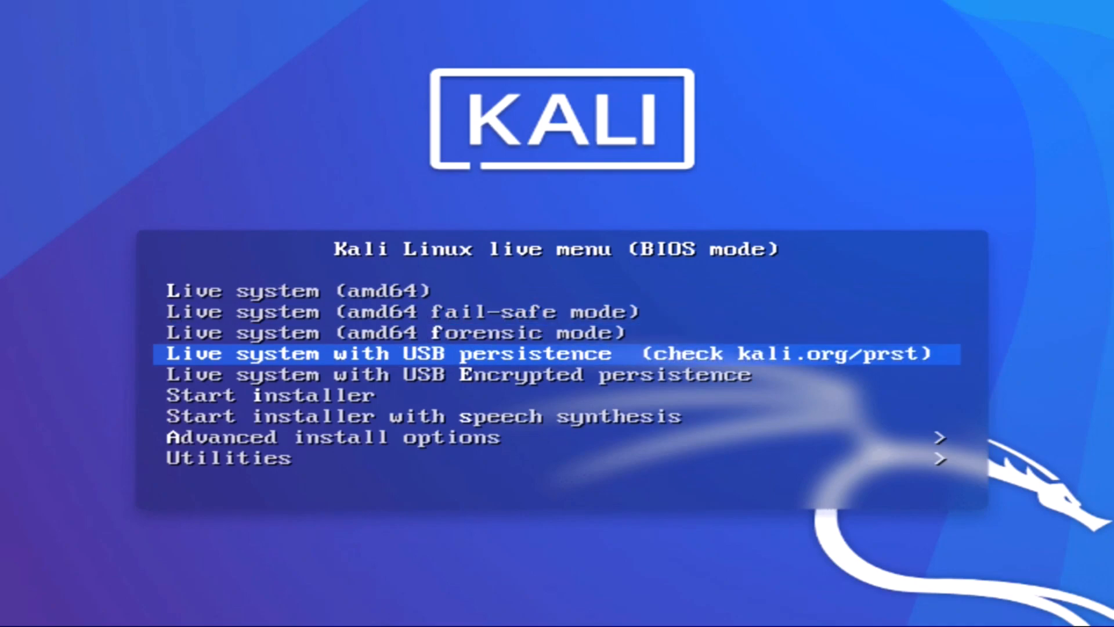
key("Return")
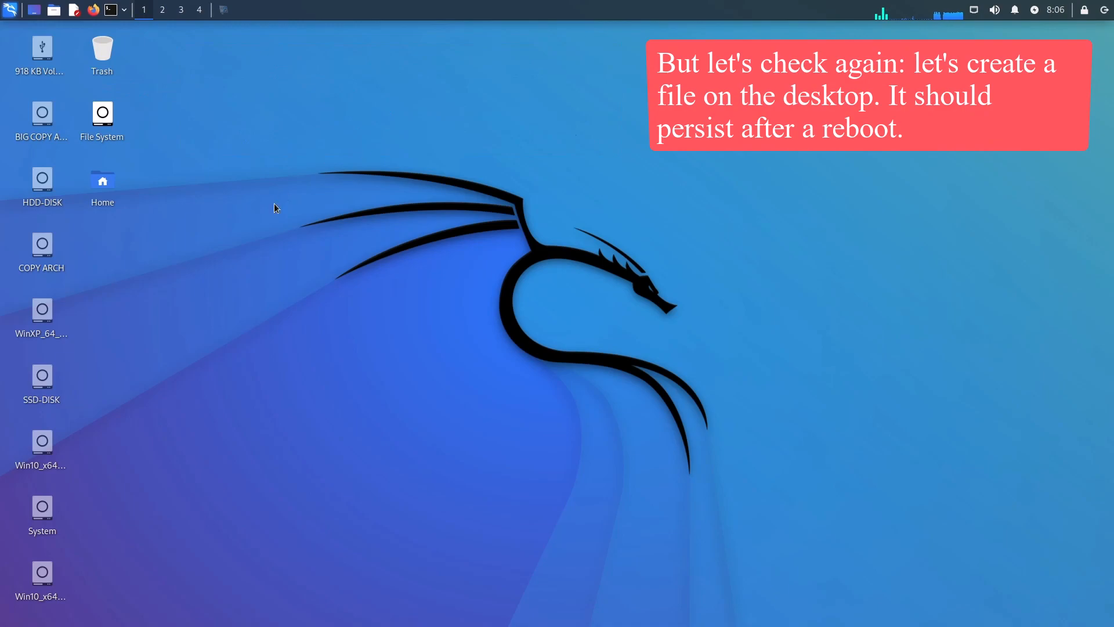
Create an empty 'New File' on the Kali desktop.
right_click(258, 233)
mouse_move(333, 293)
left_click(401, 305)
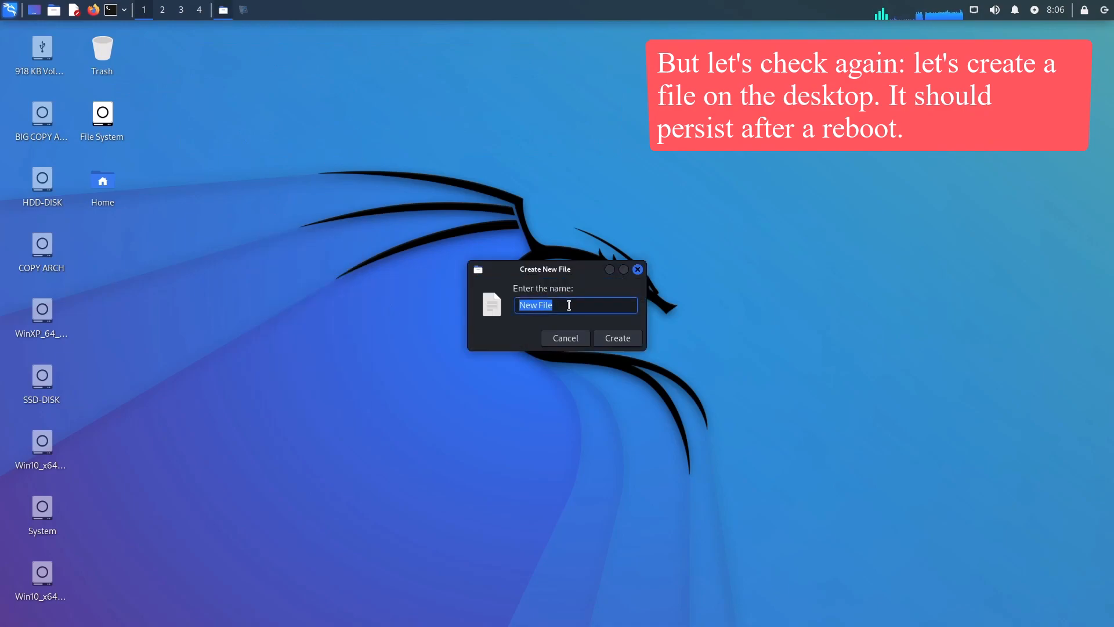
left_click(618, 336)
double_click(96, 255)
left_click(738, 184)
Restart and boot the USB persistence entry again.
left_click(1104, 10)
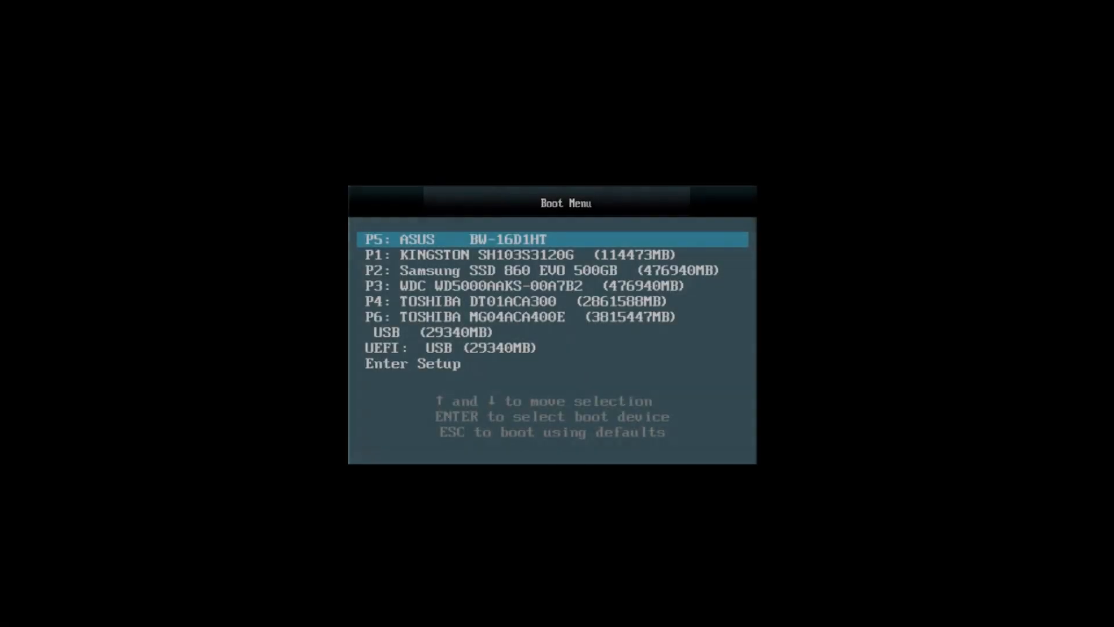
key("Down")
key("Down")
key("Down")
key("Down")
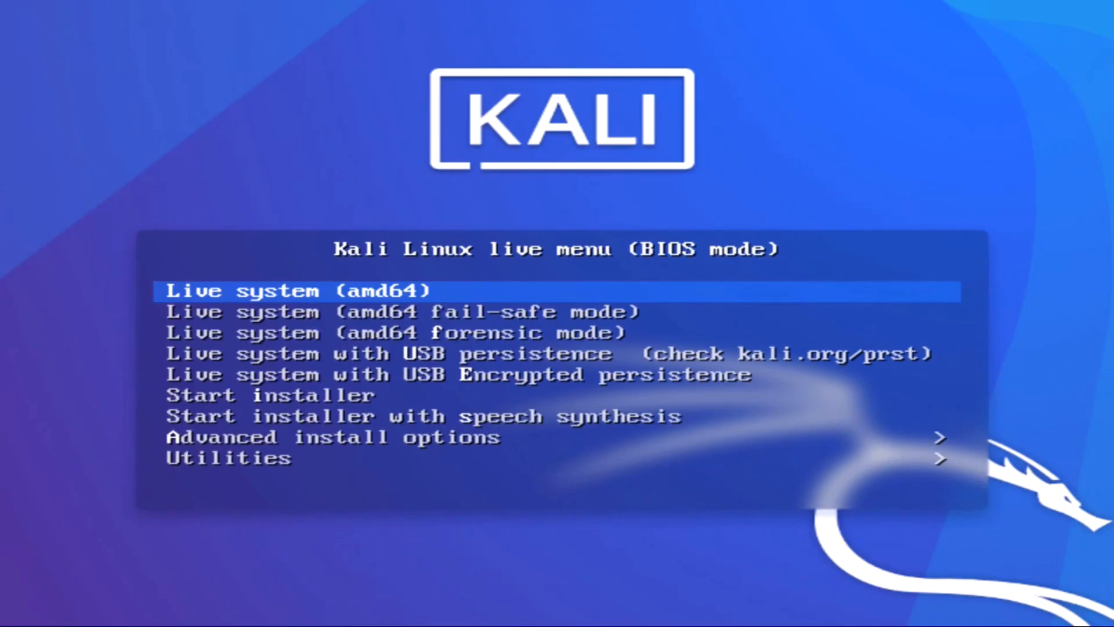
key("Down")
key("Down")
key("Down")
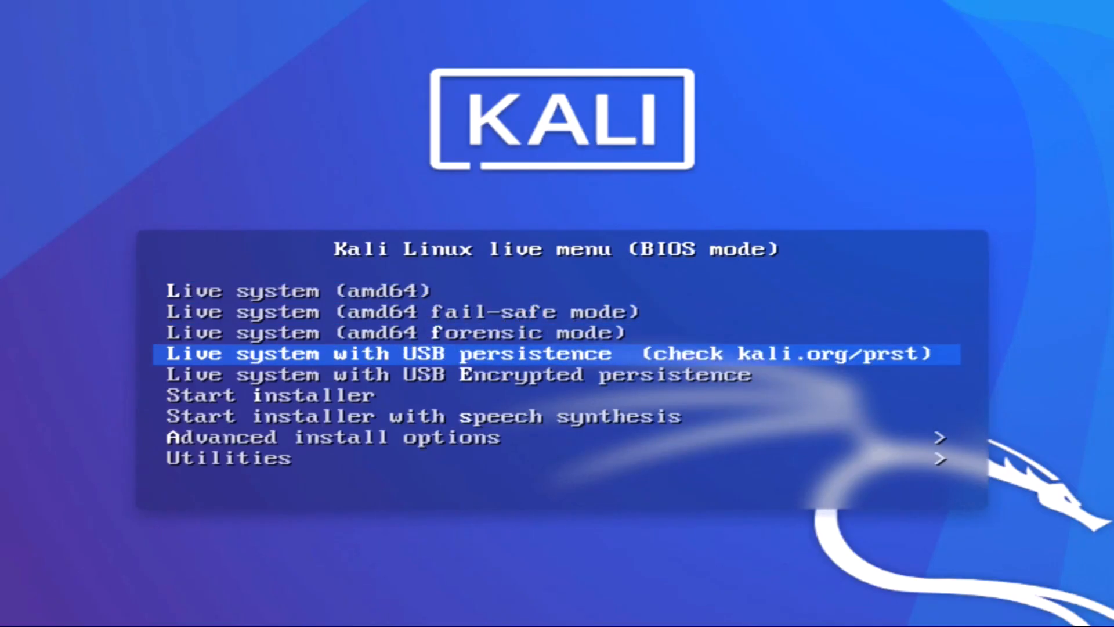
key("Return")
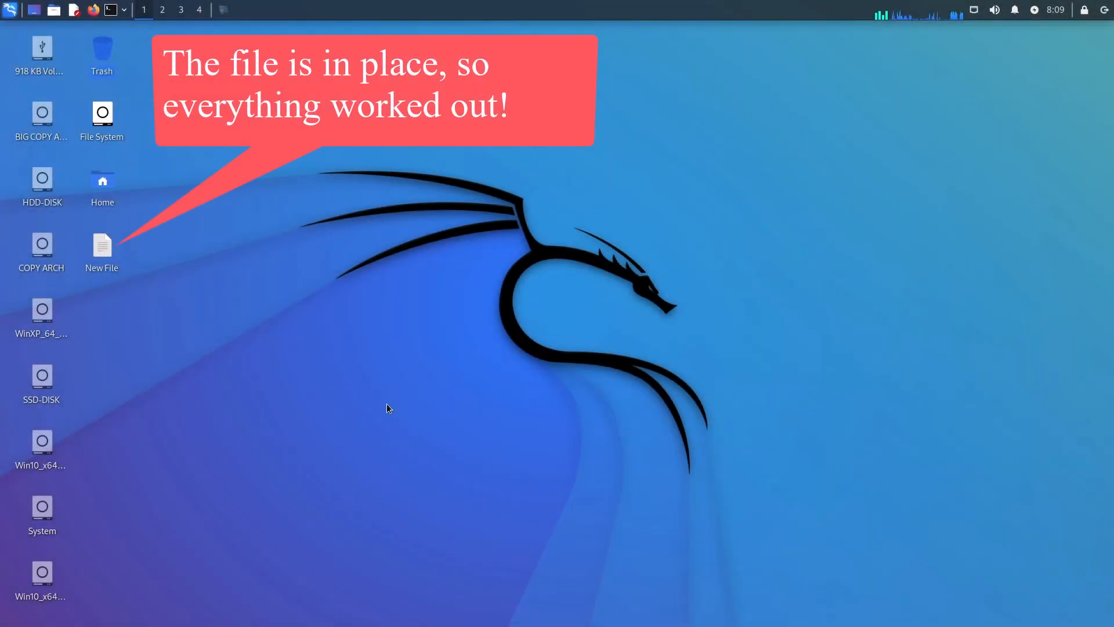
Open and close the 'New File' that survived the reboot, then show the log-out options.
mouse_move(102, 251)
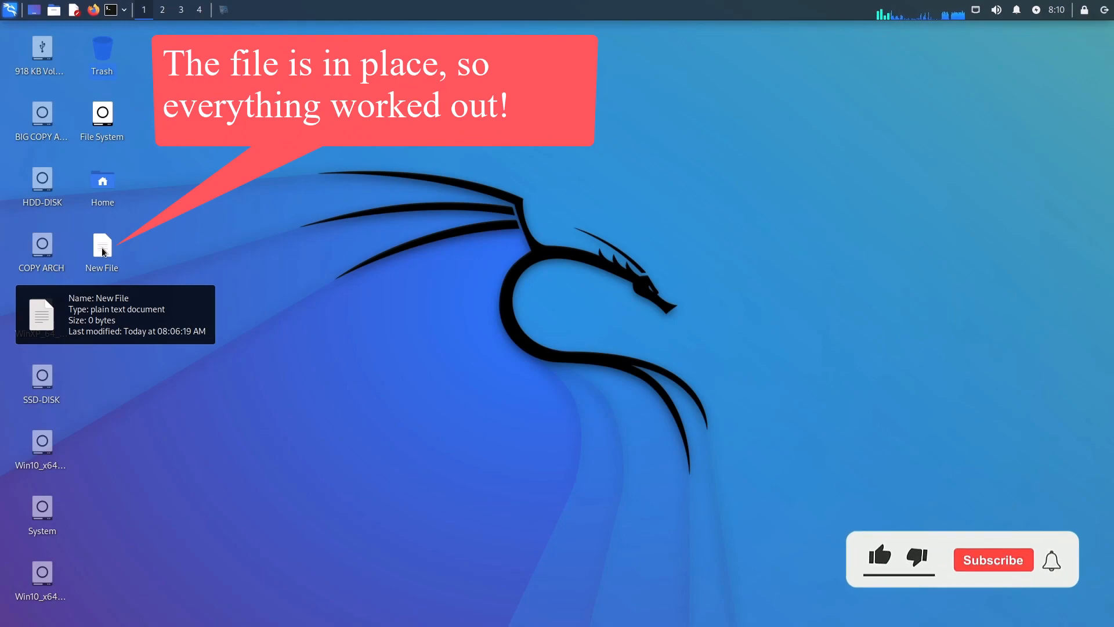
double_click(103, 251)
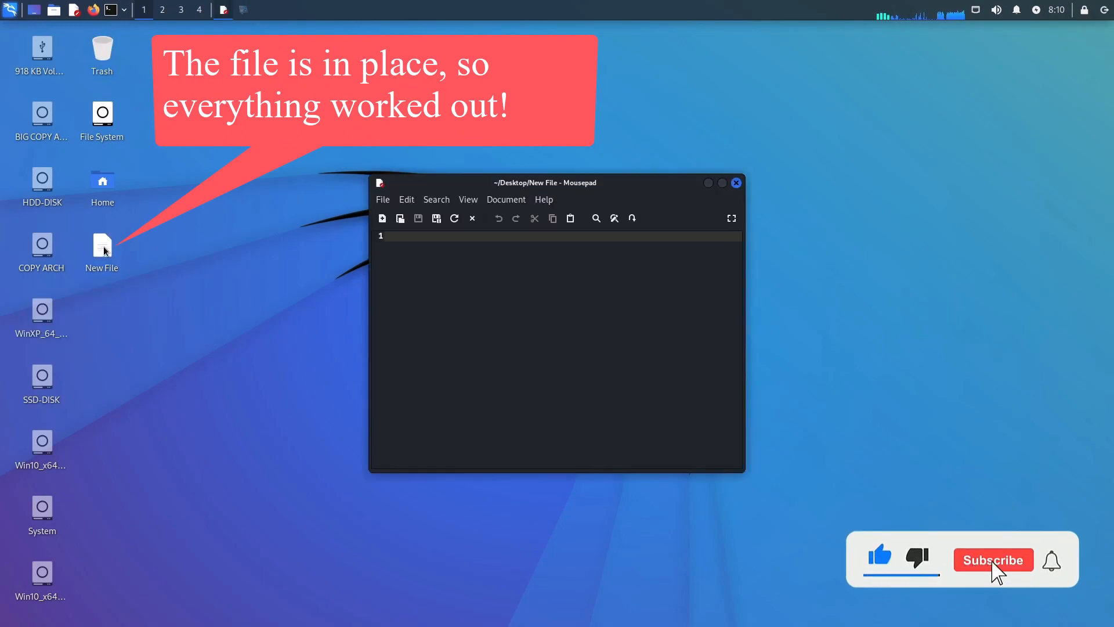
left_click(737, 183)
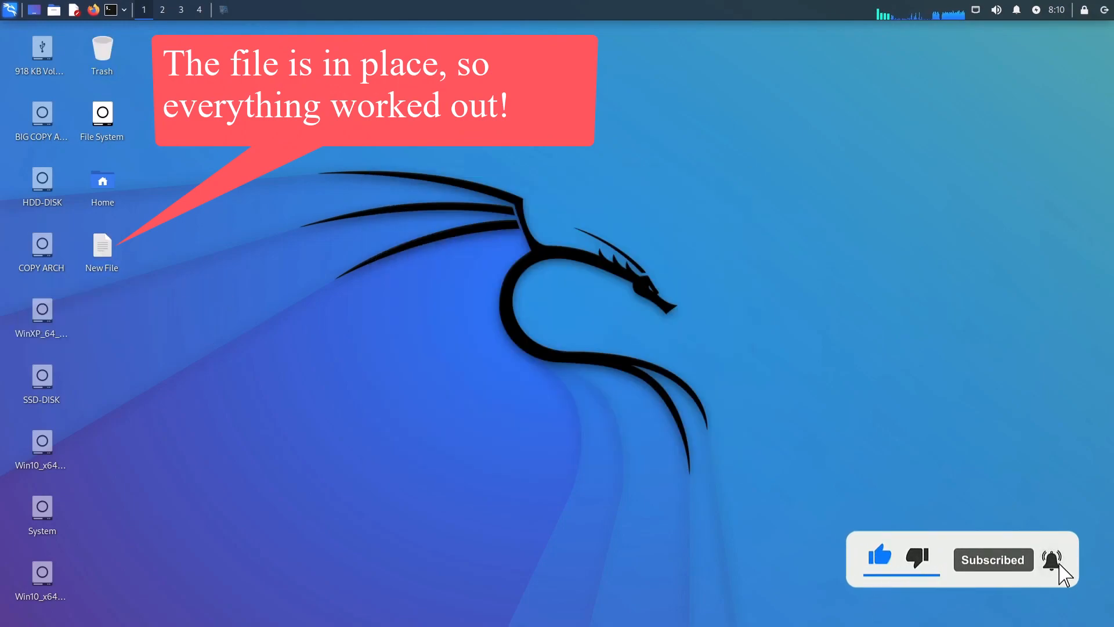
left_click(1104, 10)
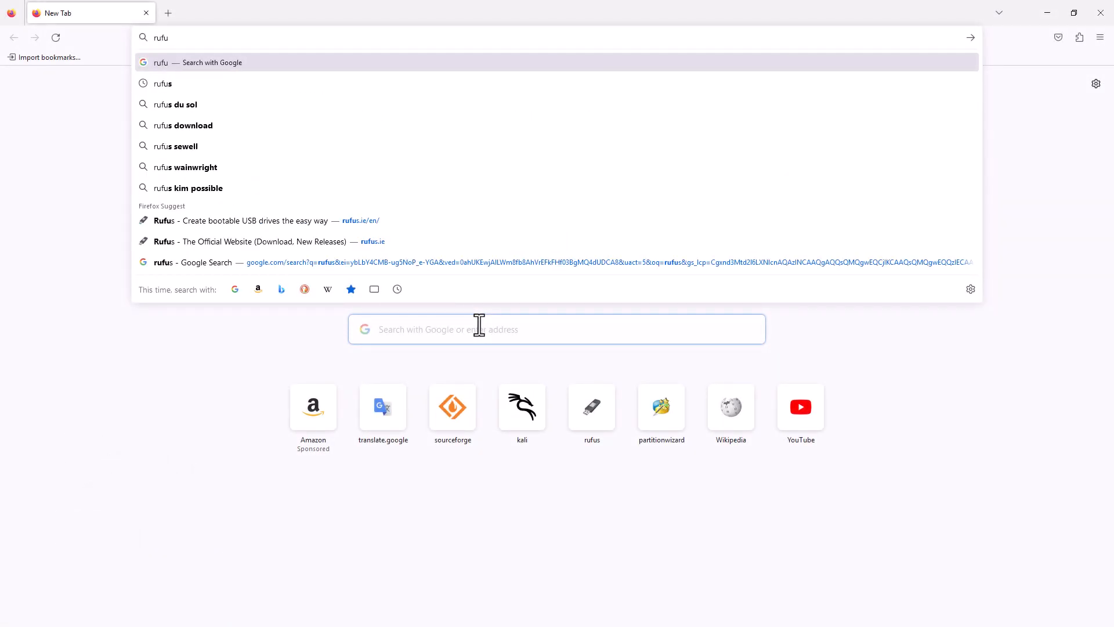
Search for Rufus and download the Rufus 3.21 Portable build (rufus-3.21p.exe) from rufus.ie.
type("s")
key("Return")
left_click(370, 183)
scroll(688, 297, "down", 9)
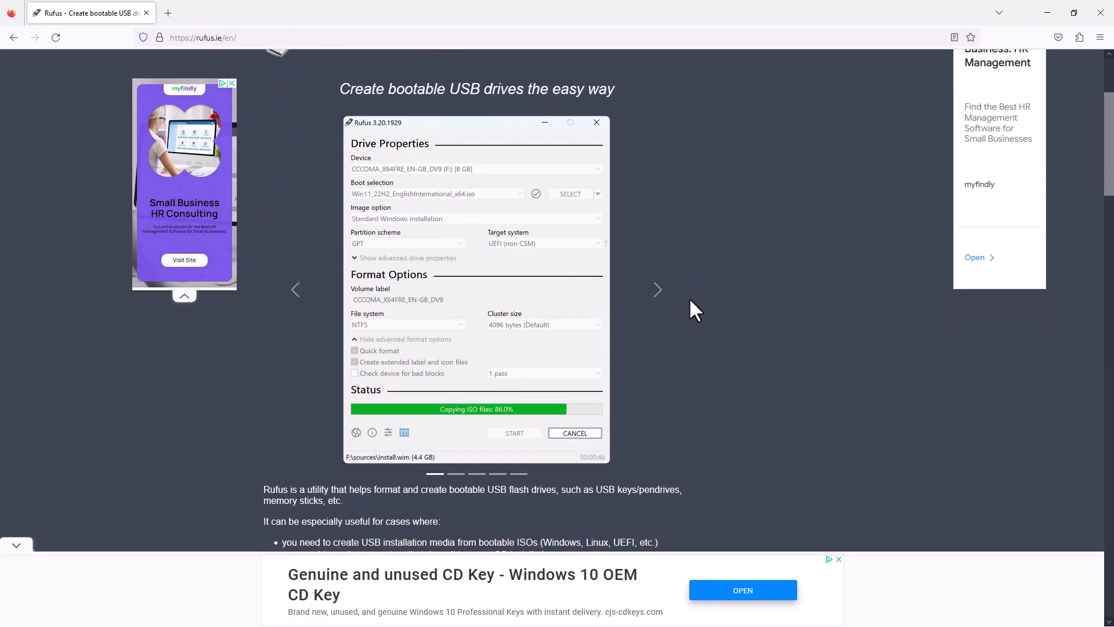
left_click(313, 420)
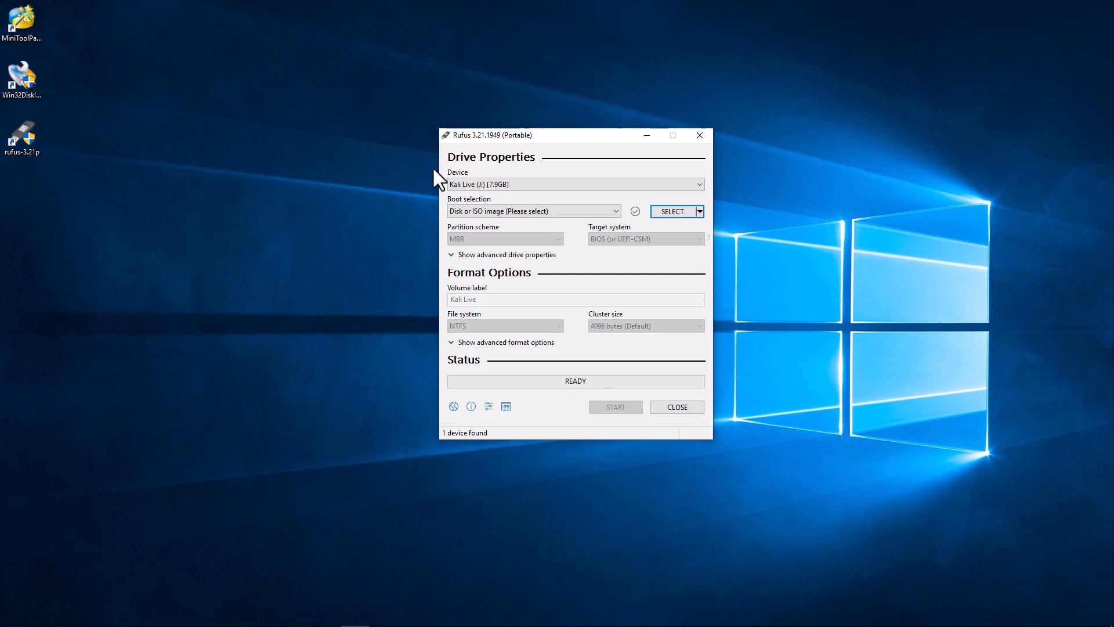
Target the Kali Live drive with kali-linux-2022.4-live-amd64.iso, NTFS file system and 3 GB persistent partition.
left_click(631, 183)
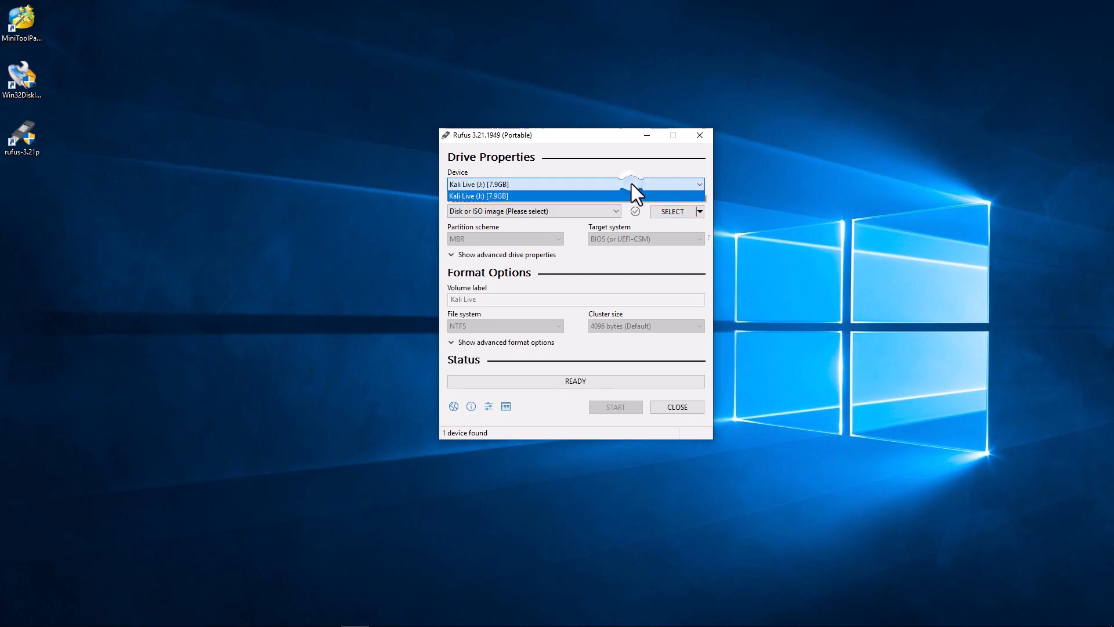
left_click(631, 183)
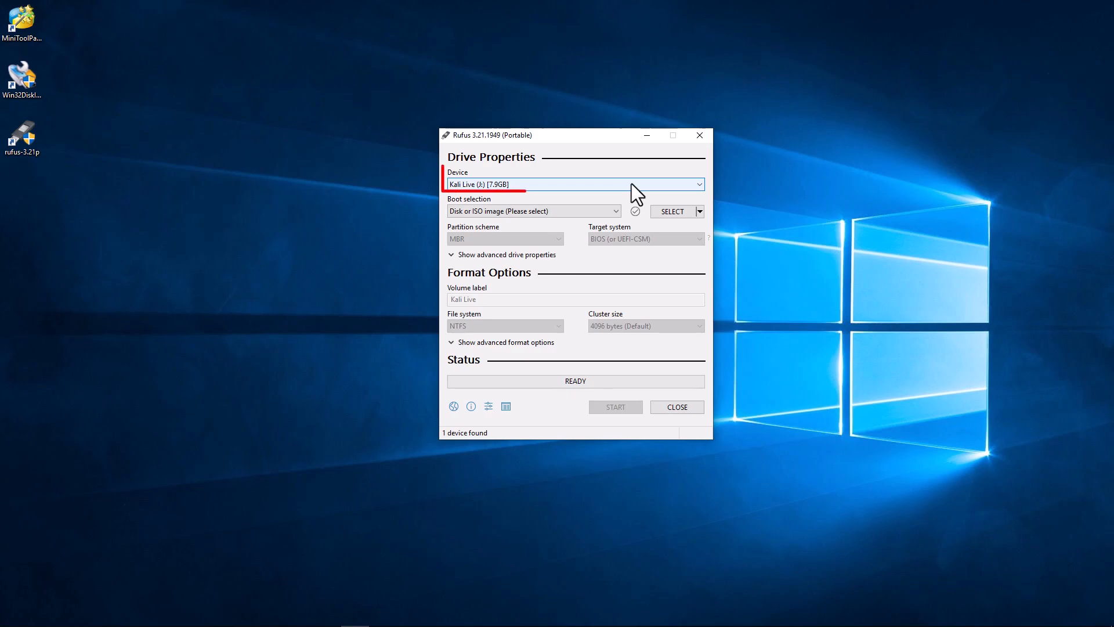
left_click(673, 211)
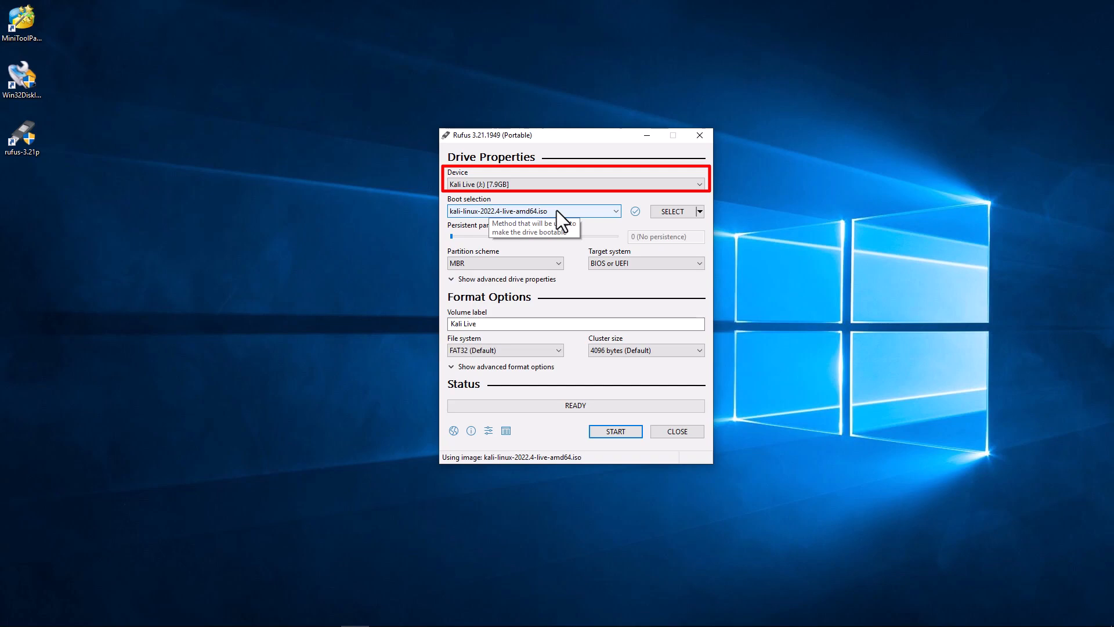
left_click(535, 352)
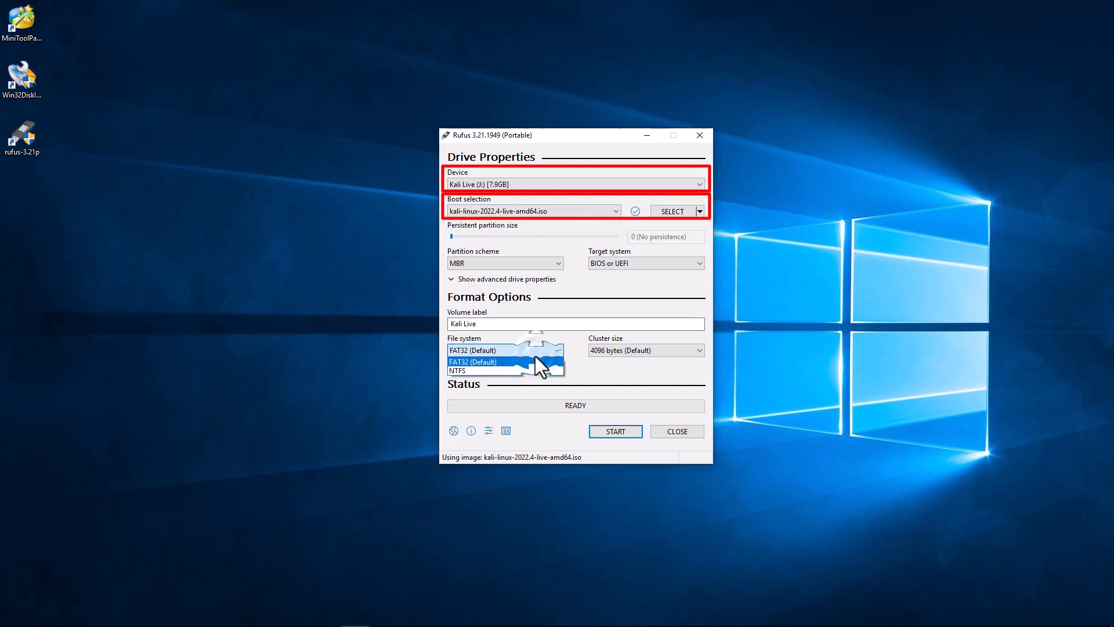
left_click(475, 372)
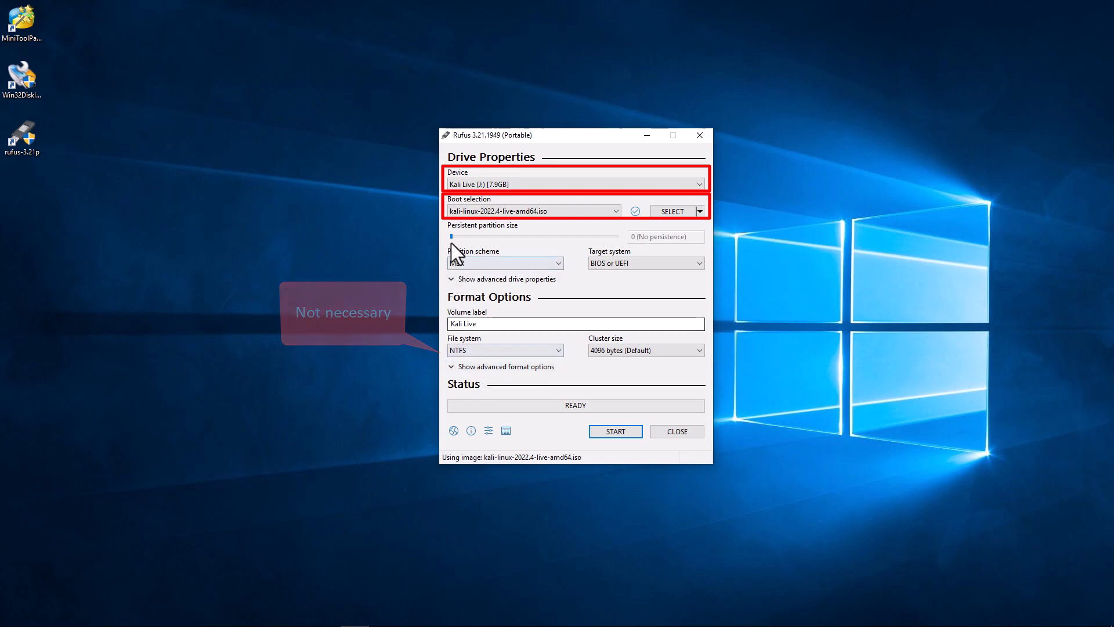
left_click_drag(450, 238, 611, 242)
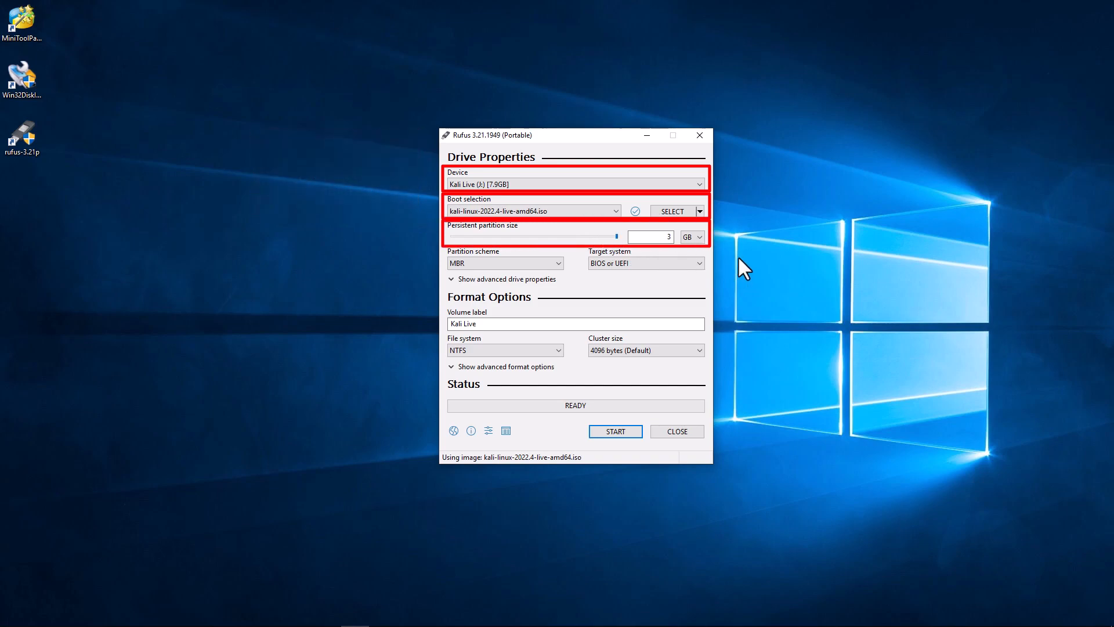
Write the image to the USB drive, accepting the data-erase warning, then close Rufus.
left_click(616, 432)
left_click(600, 364)
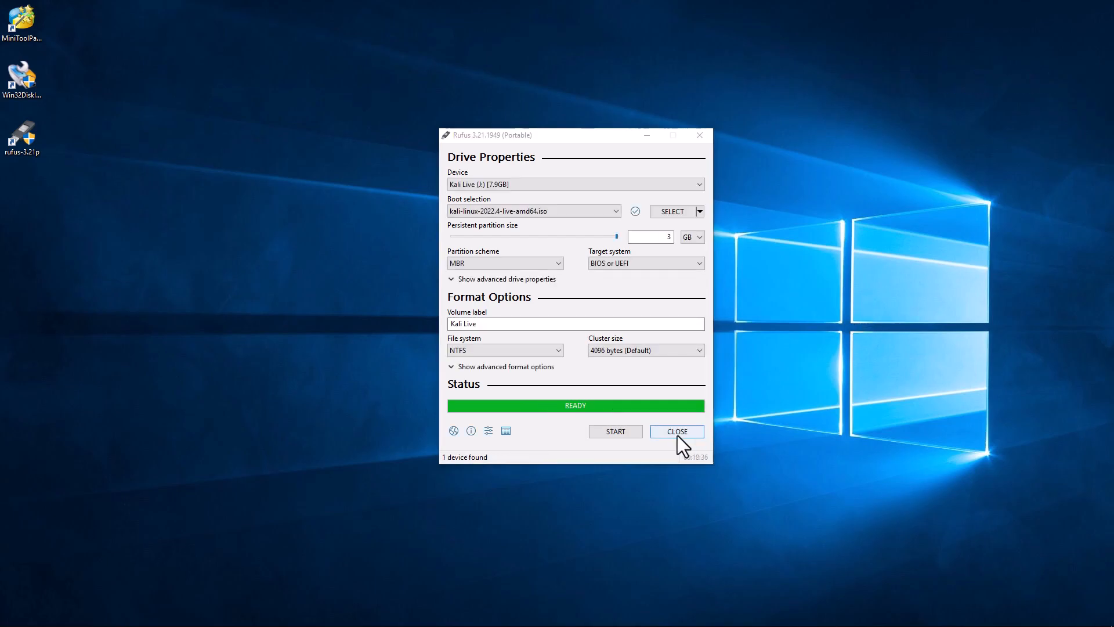
left_click(677, 431)
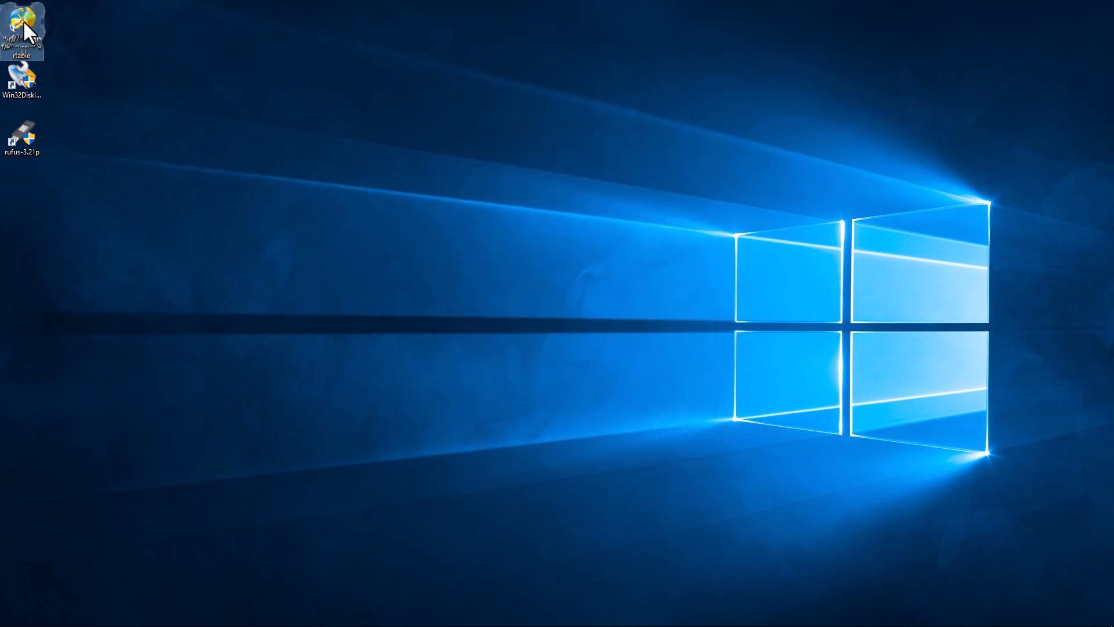
Check Disk 6's 4.4 GB NTFS Kali Live and 3.0 GB Ext3 persistence partitions, then quit MiniTool.
double_click(24, 24)
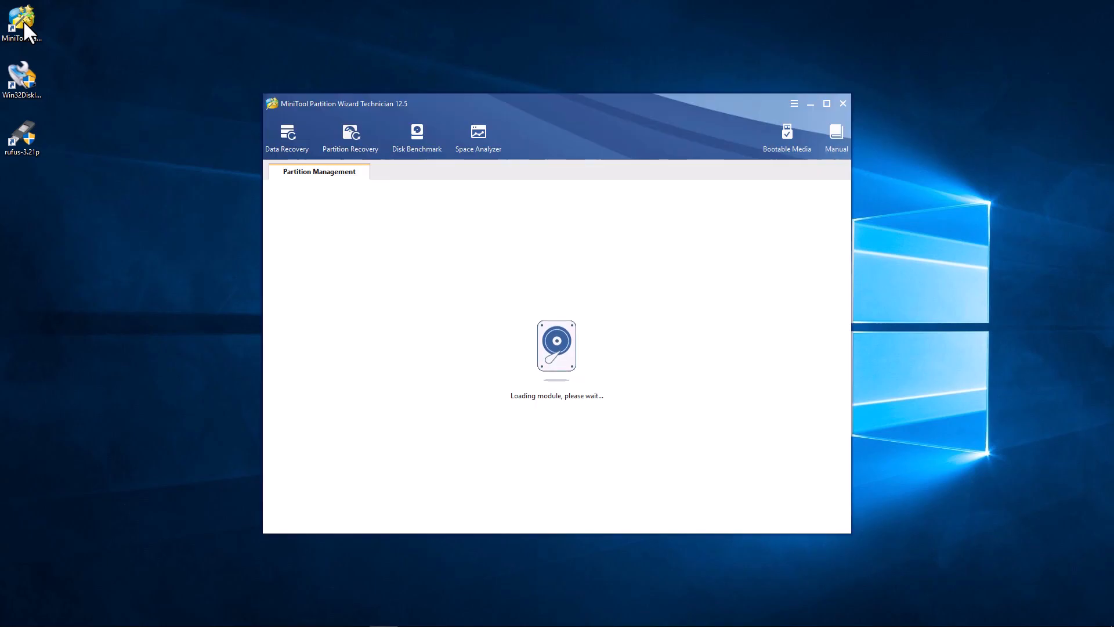
left_click_drag(850, 531, 904, 575)
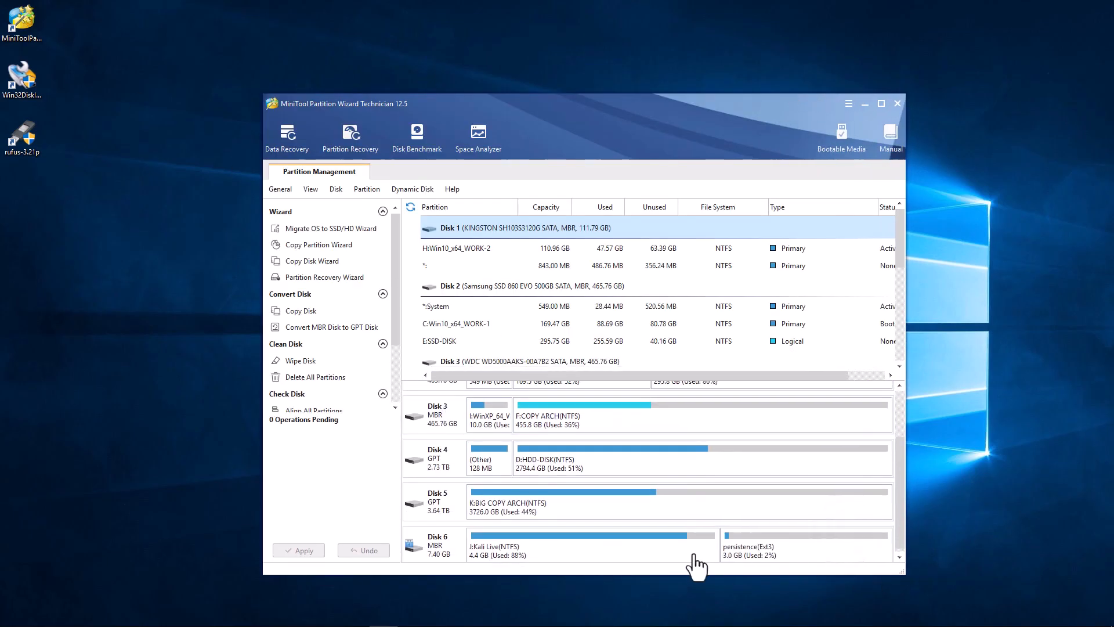
left_click(653, 558)
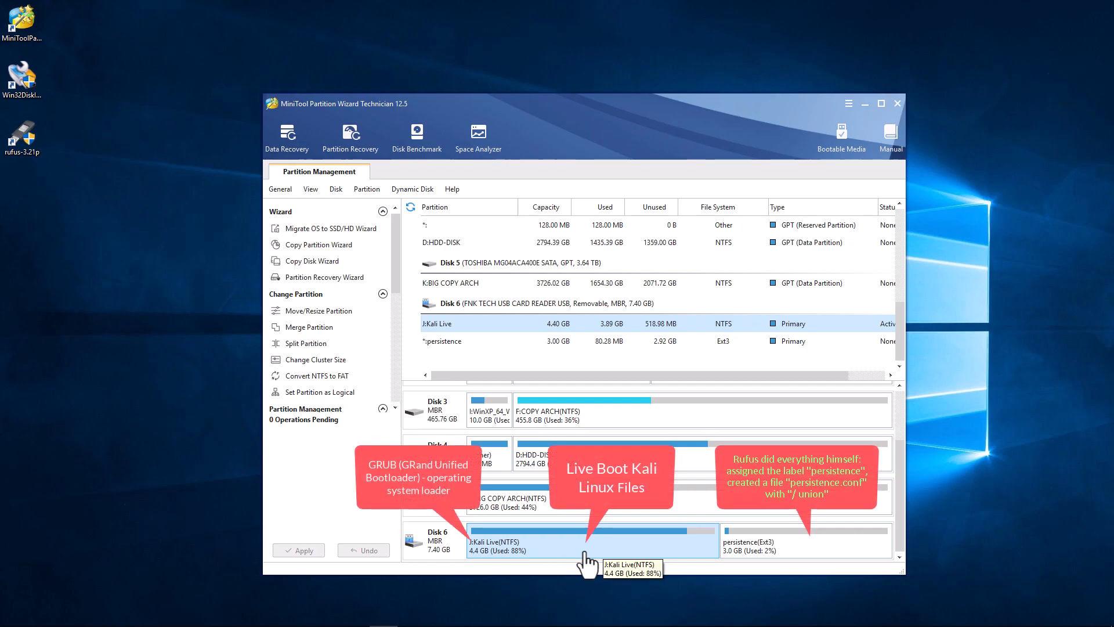
left_click(810, 551)
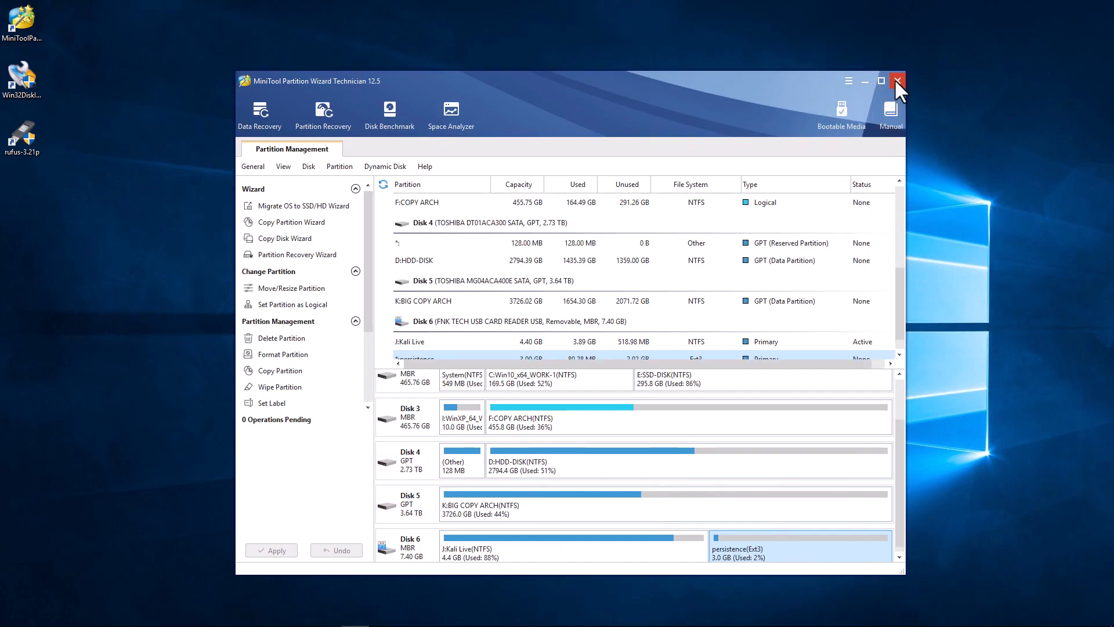
left_click(893, 79)
left_click(548, 349)
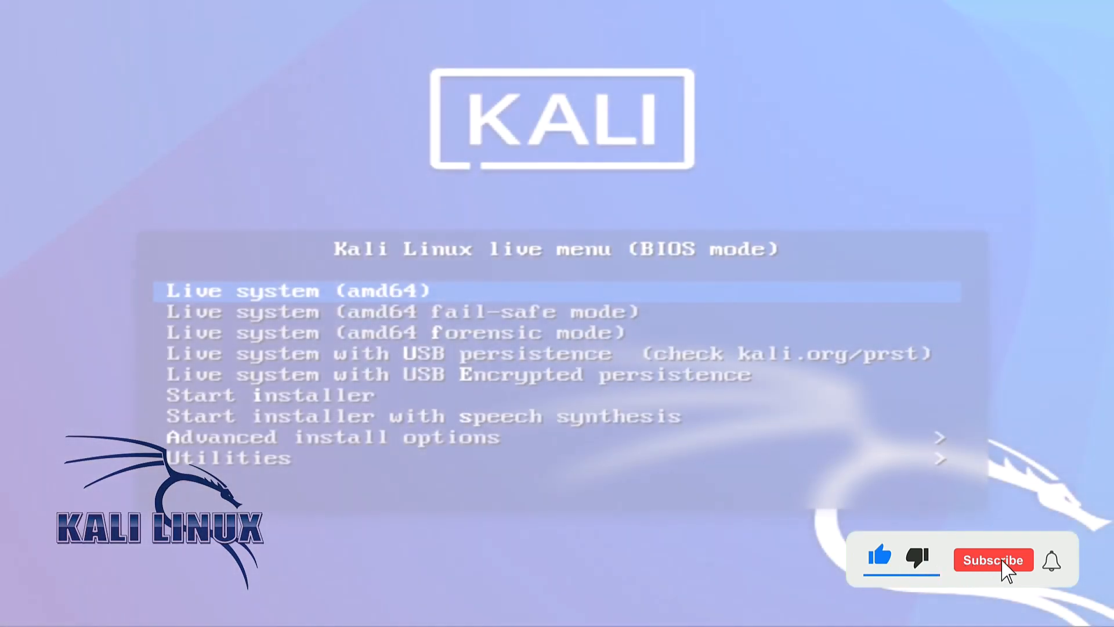
Boot the live system with USB persistence and create an empty New File on the desktop.
key("Down")
key("Down")
key("Down")
key("Return")
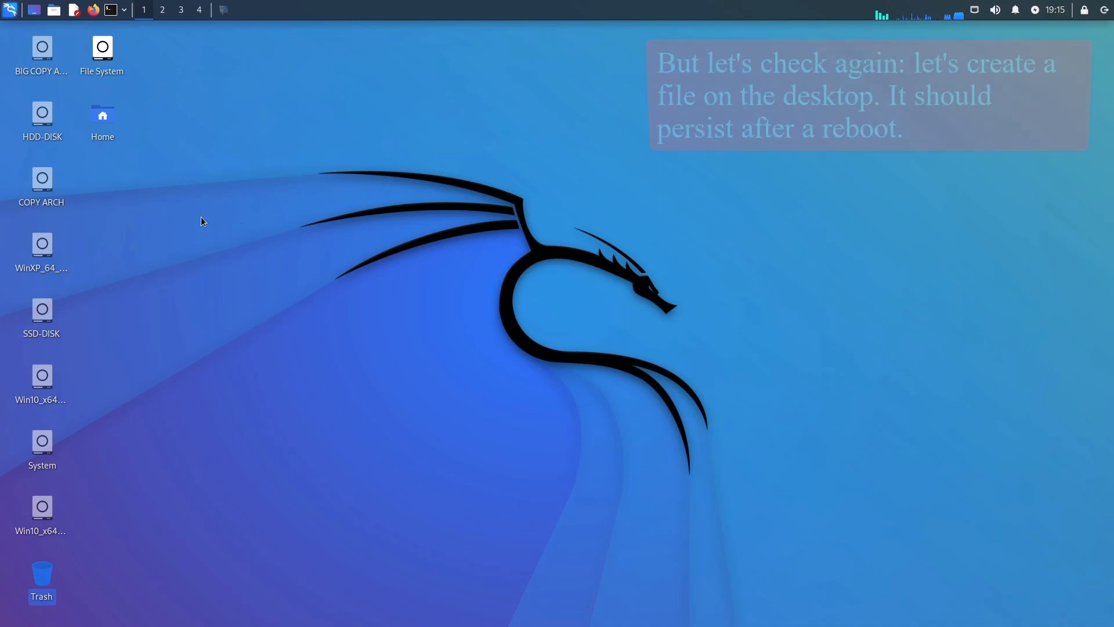
right_click(174, 221)
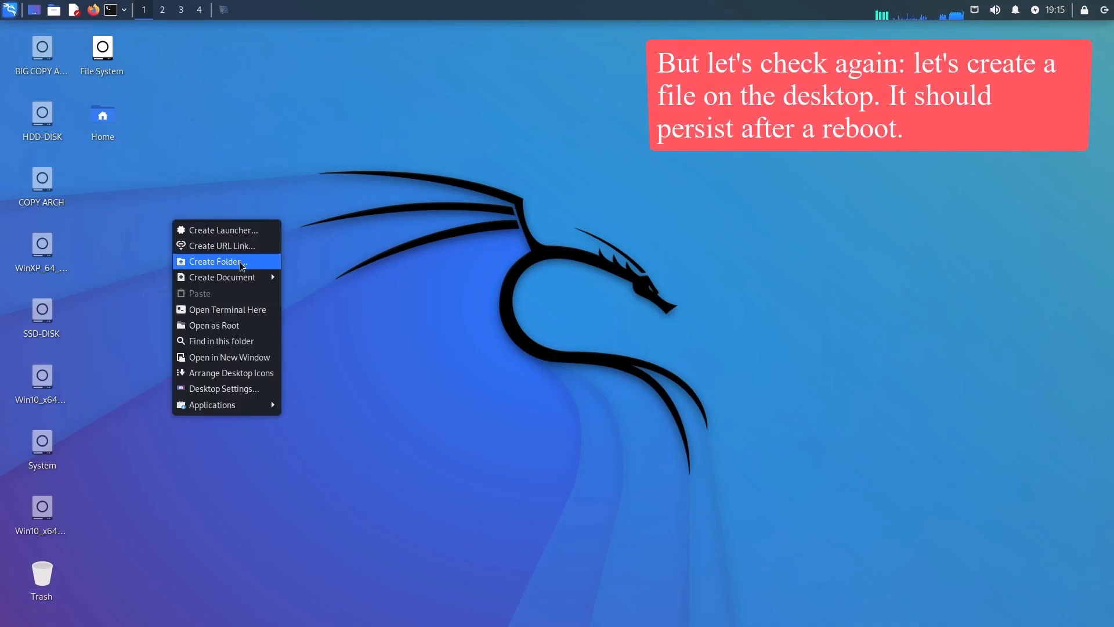
mouse_move(246, 283)
left_click(316, 293)
left_click(619, 336)
Save 123456789 into New File in Mousepad, then bring up the log-out options.
double_click(102, 183)
type("123456789")
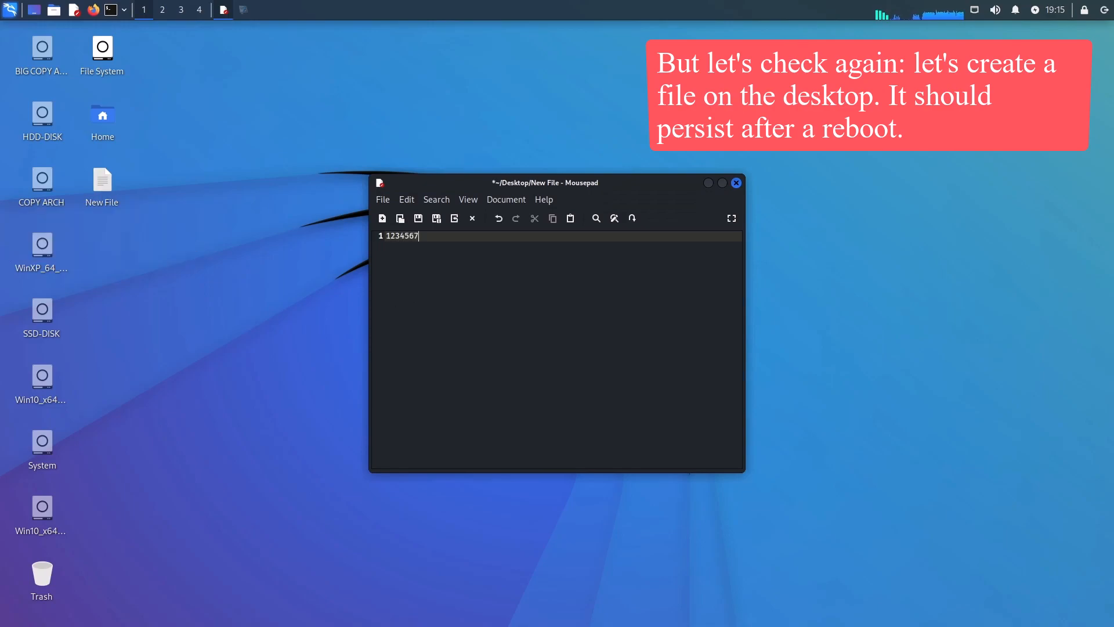
left_click(736, 183)
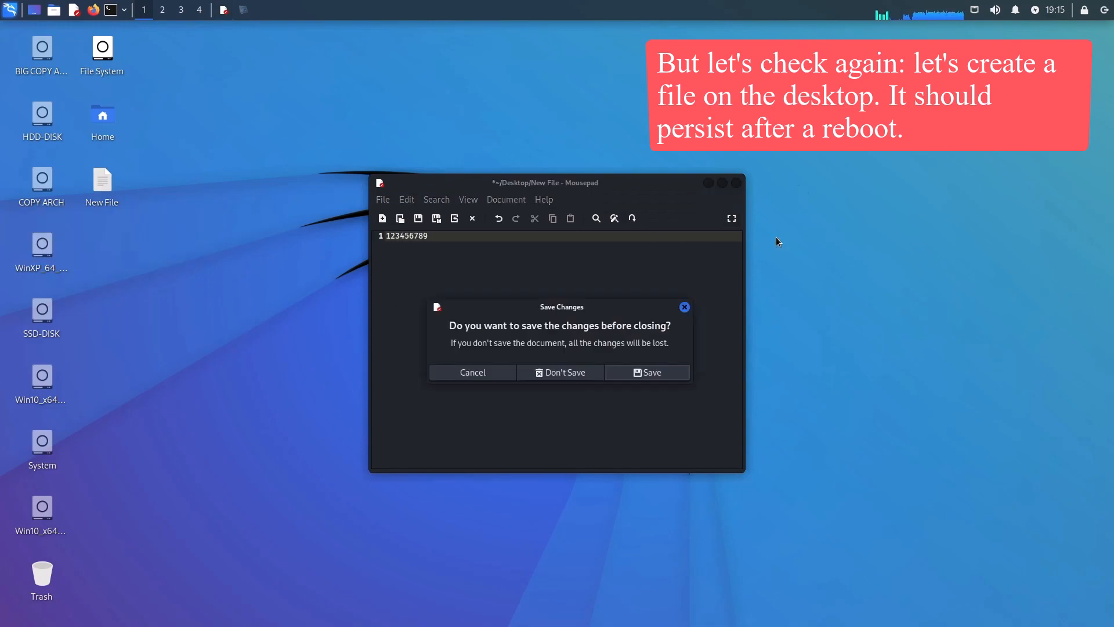
left_click(647, 375)
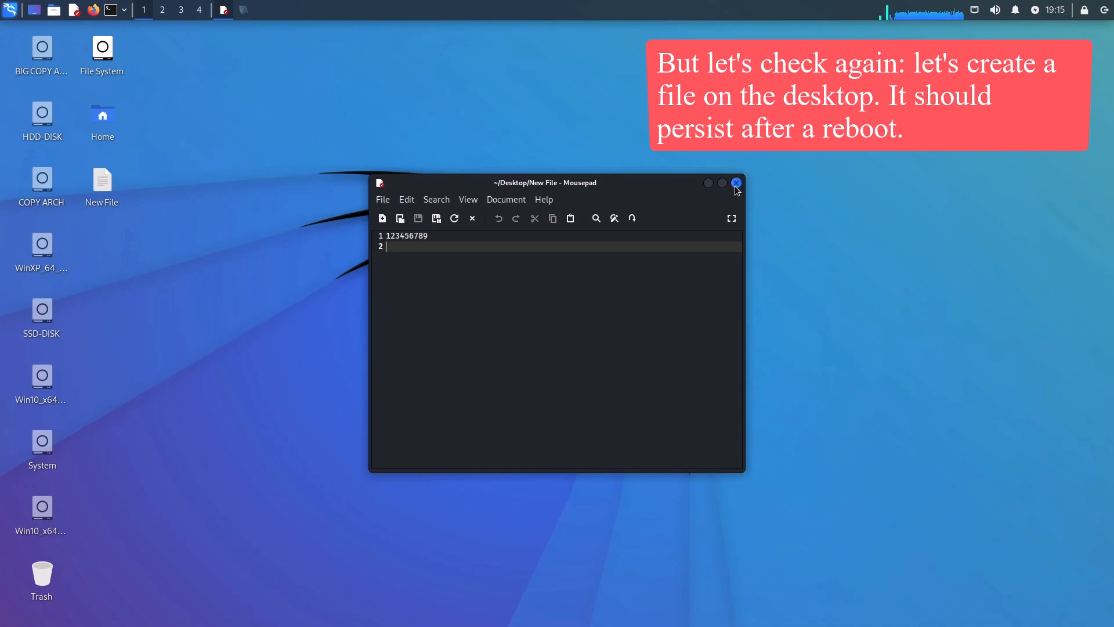
left_click(737, 183)
left_click(1104, 10)
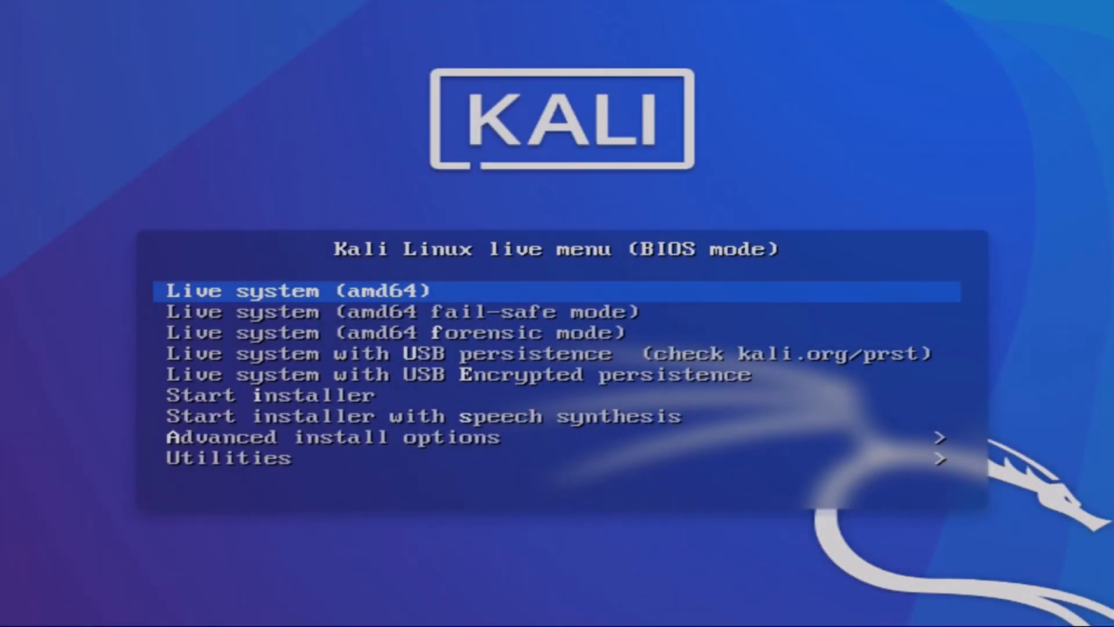
Reboot into USB persistence, verify New File still contains 123456789, and reopen the log-out options.
key("Down")
key("Down")
key("Down")
key("Return")
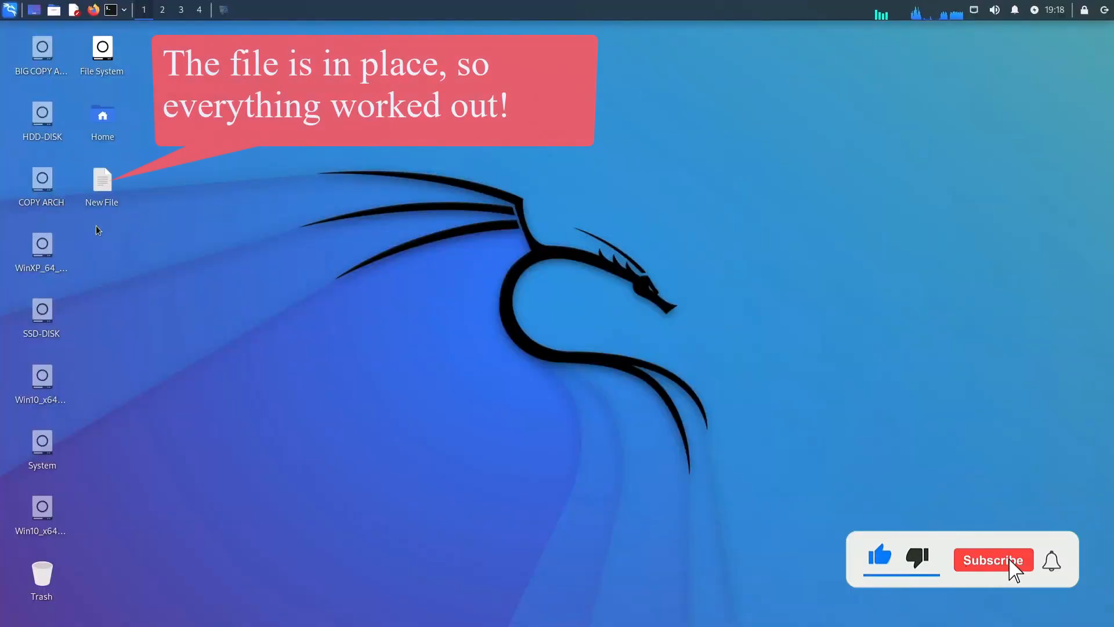
double_click(109, 182)
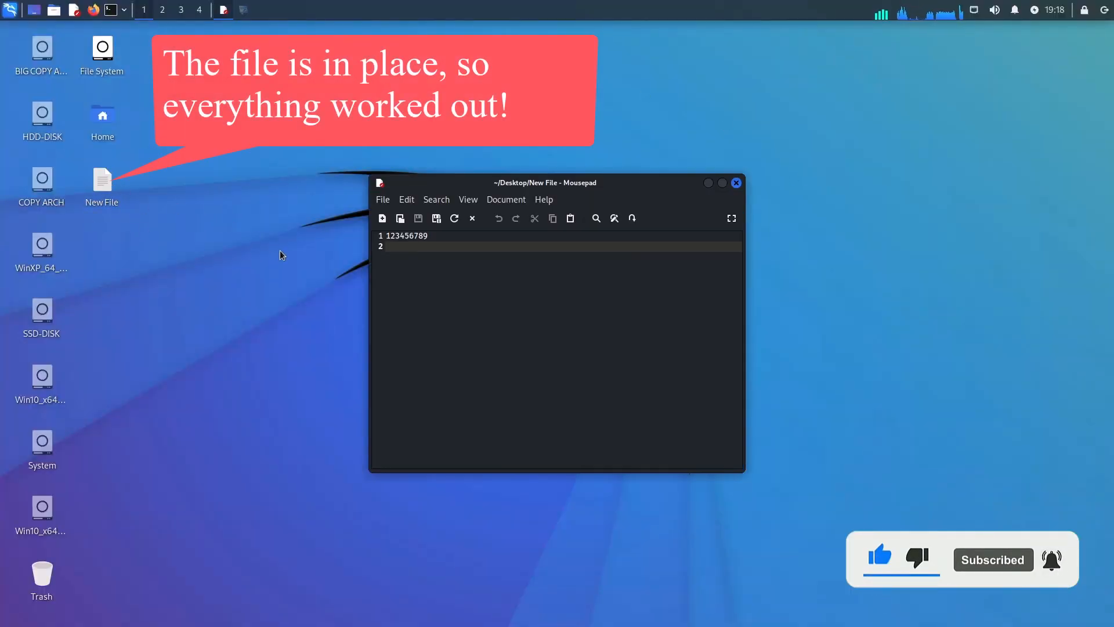
left_click(736, 183)
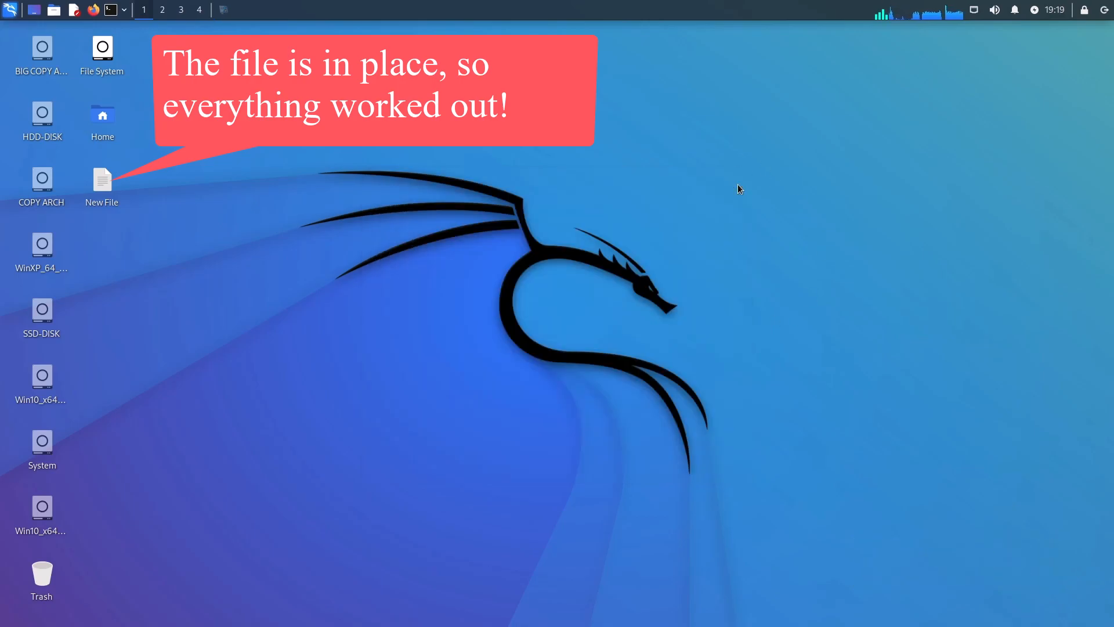
left_click(1104, 10)
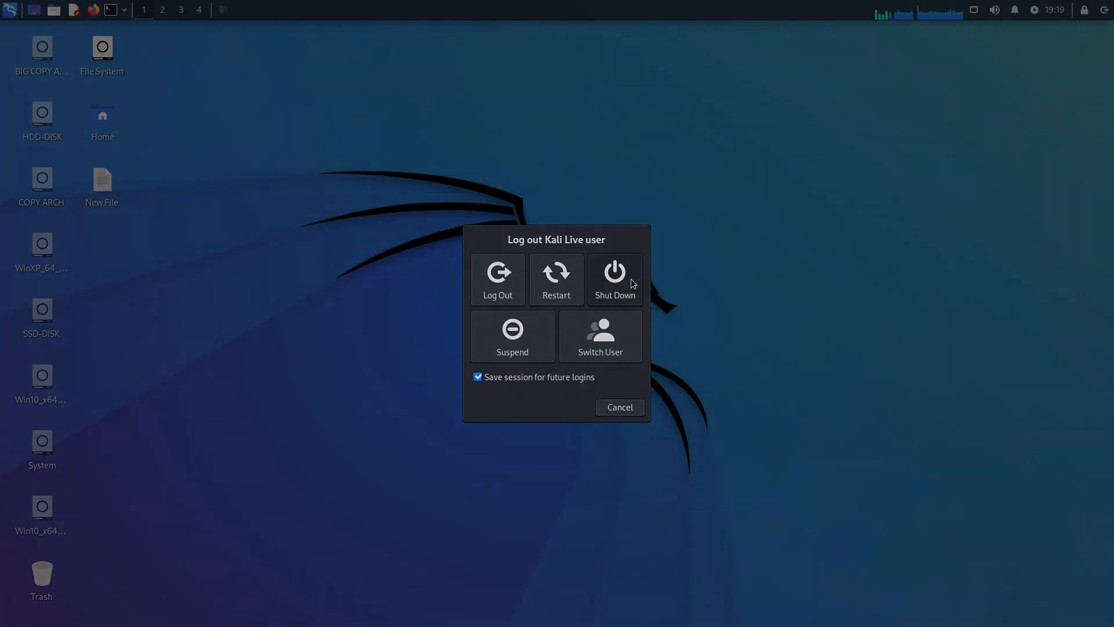